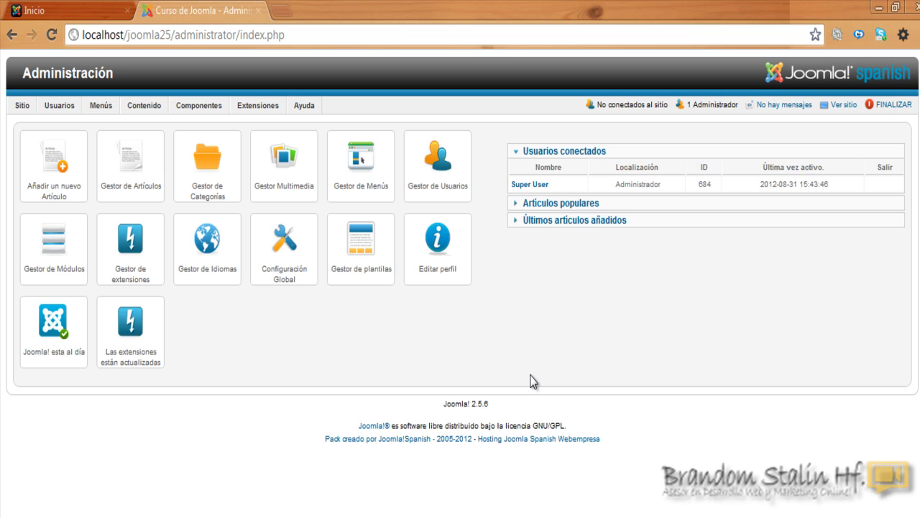
- View the public Joomla site's home page, including its access form, and return to the administration panel
{"action": "left_click", "coordinate": [58, 10]}
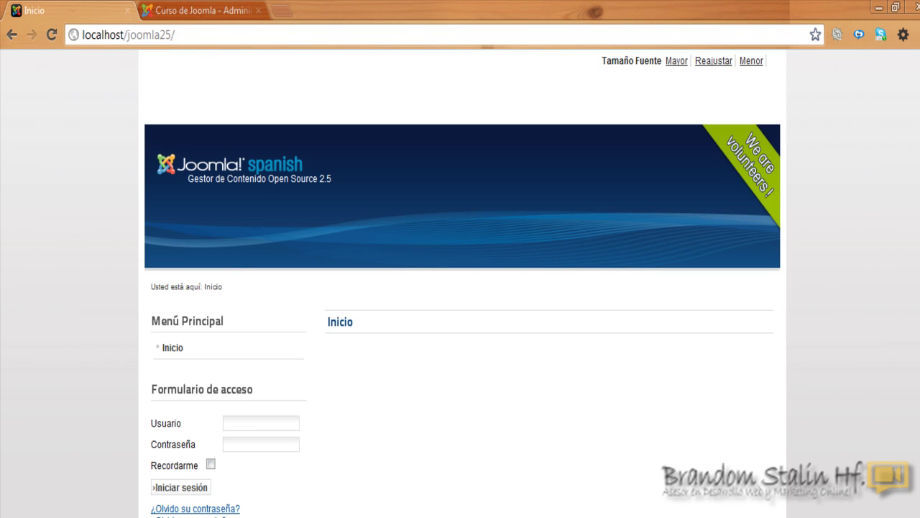
{"action": "scroll", "coordinate": [415, 372], "scroll_direction": "down", "scroll_amount": 1}
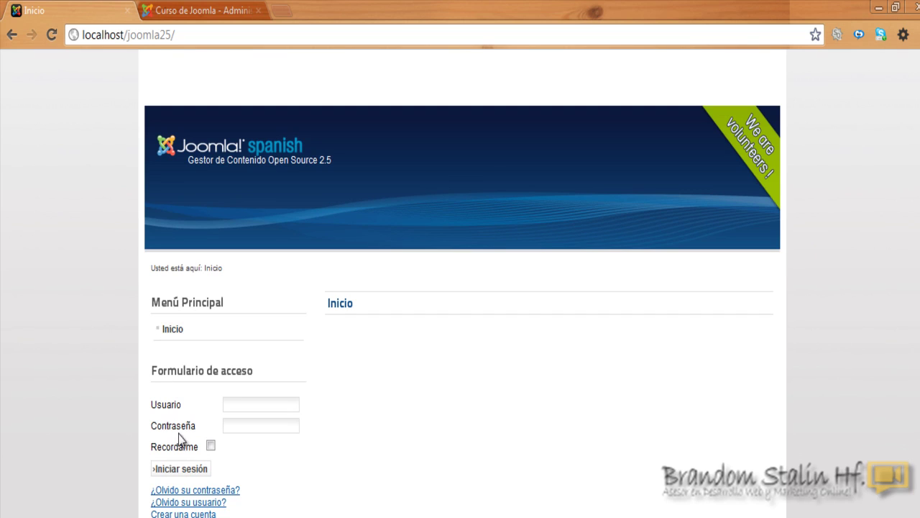
{"action": "scroll", "coordinate": [830, 263], "scroll_direction": "up", "scroll_amount": 1}
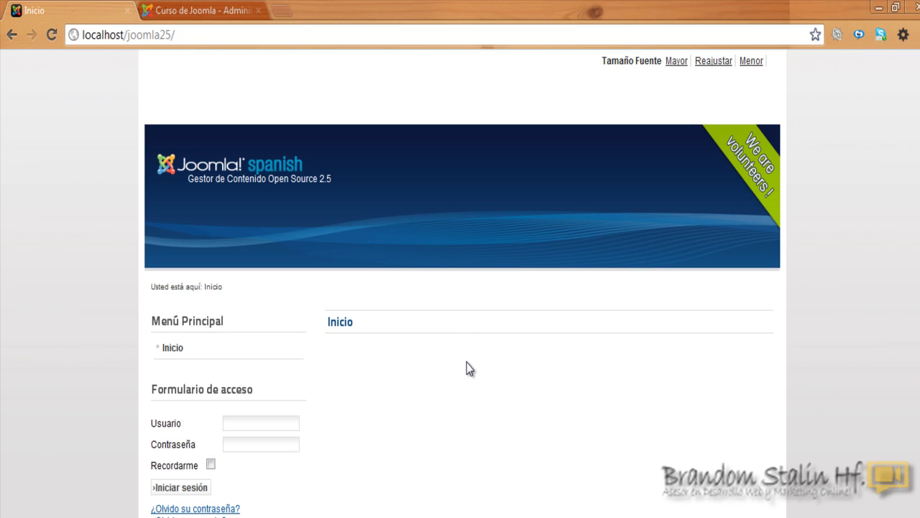
{"action": "left_click", "coordinate": [208, 10]}
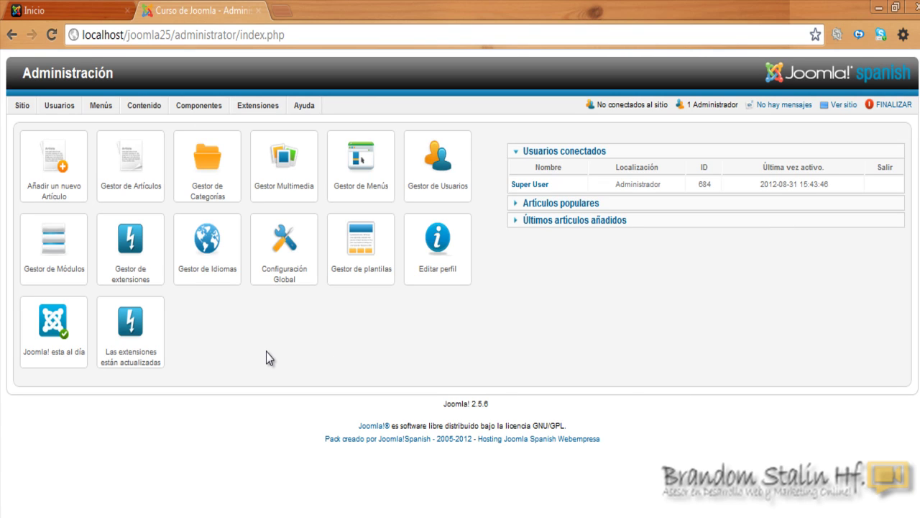
- Make English (United Kingdom) the default language for the public site in the language manager
{"action": "mouse_move", "coordinate": [255, 104]}
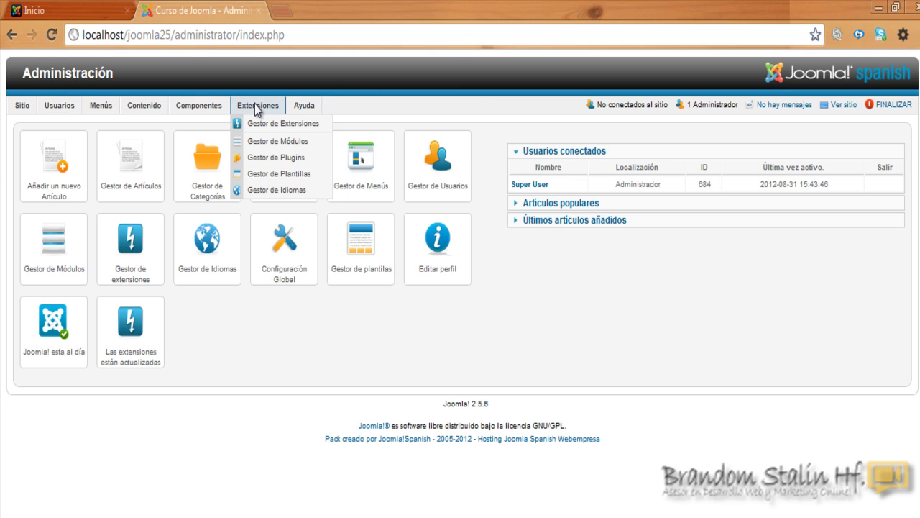
{"action": "left_click", "coordinate": [280, 188]}
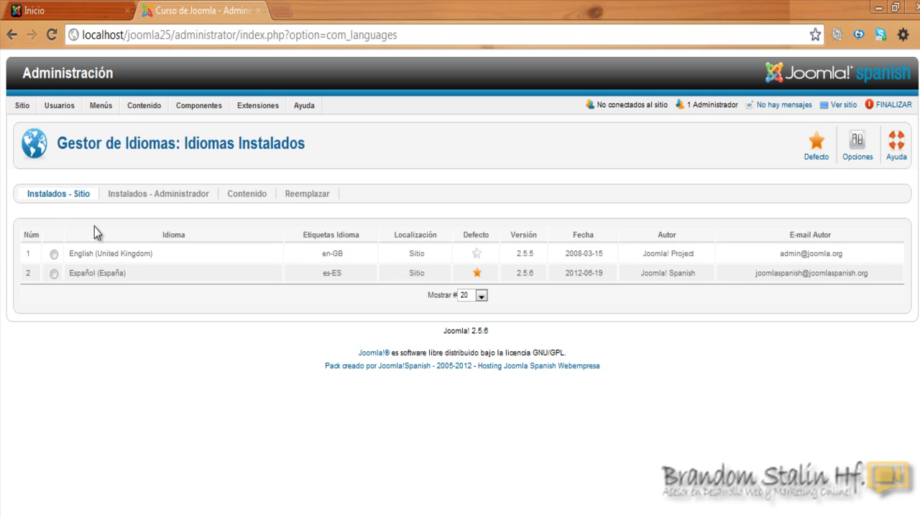
{"action": "left_click", "coordinate": [74, 9]}
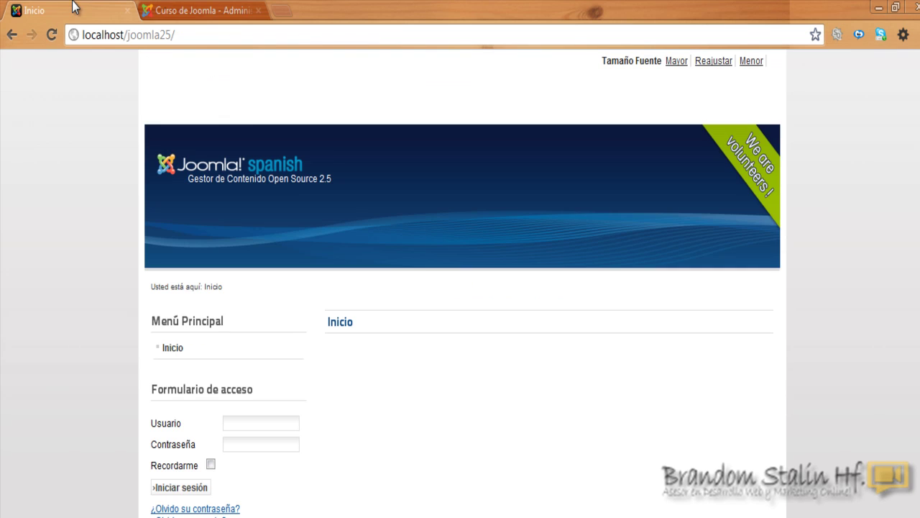
{"action": "left_click", "coordinate": [168, 9]}
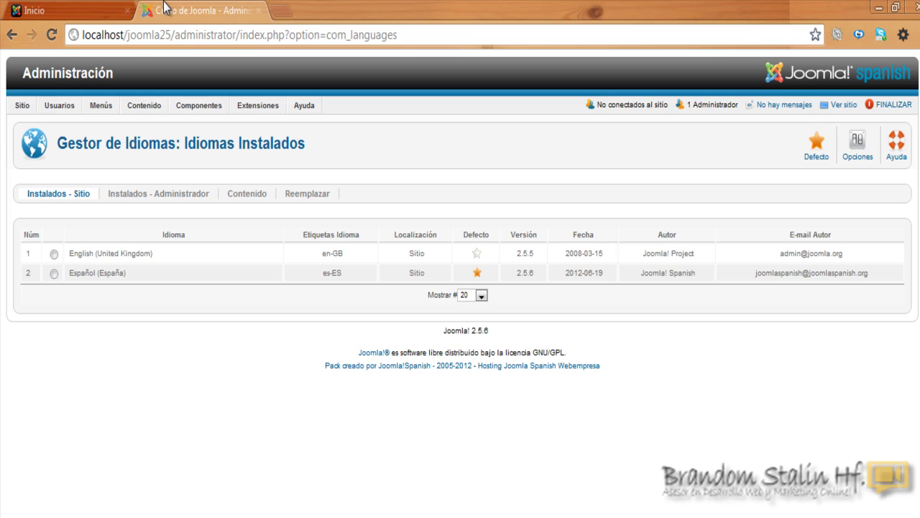
{"action": "left_click", "coordinate": [64, 196]}
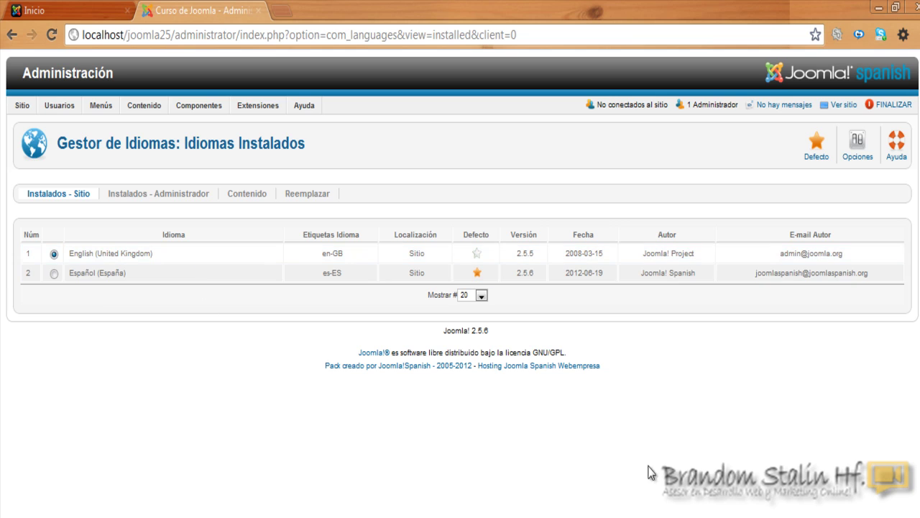
{"action": "left_click", "coordinate": [816, 144]}
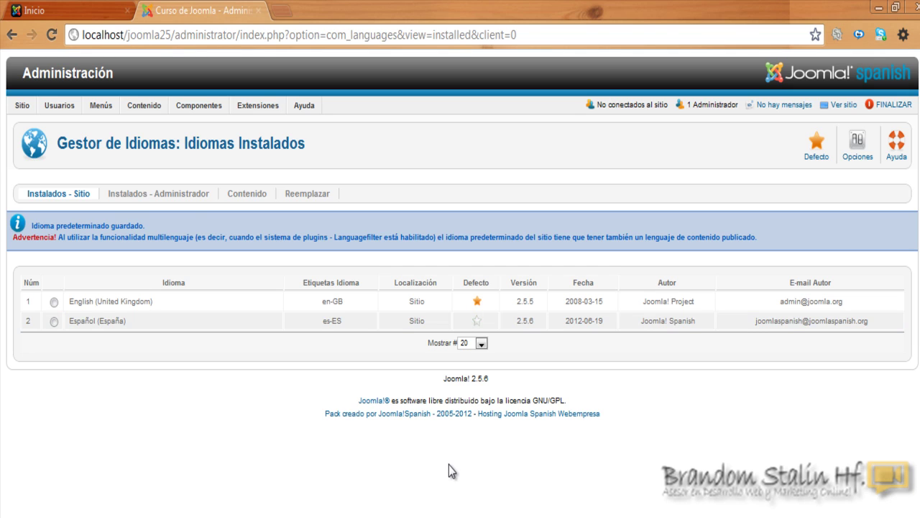
- Reload the public site's home page to check its interface language, and return to the language manager
{"action": "left_click", "coordinate": [56, 4]}
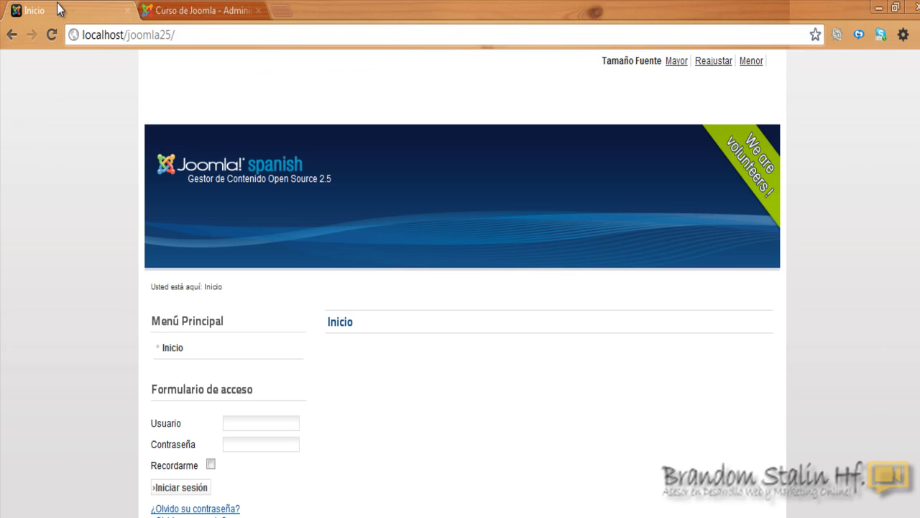
{"action": "left_click", "coordinate": [51, 32]}
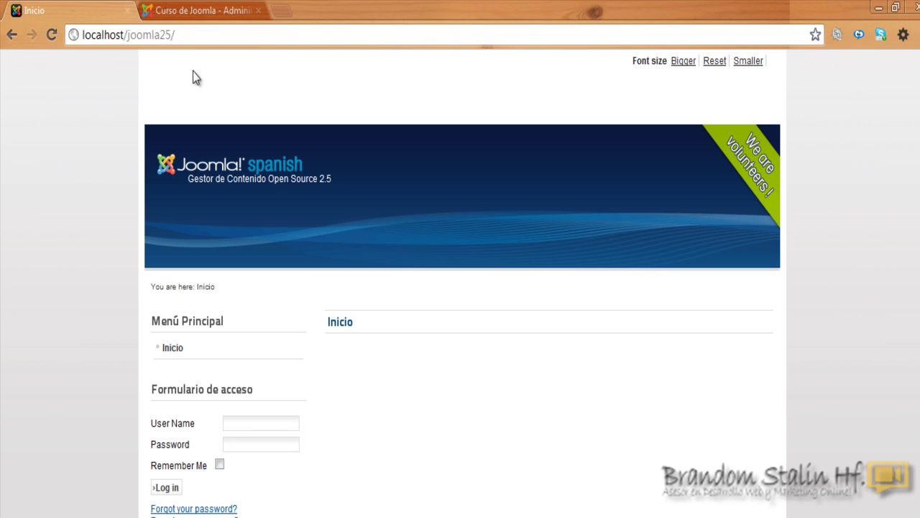
{"action": "left_click", "coordinate": [200, 9]}
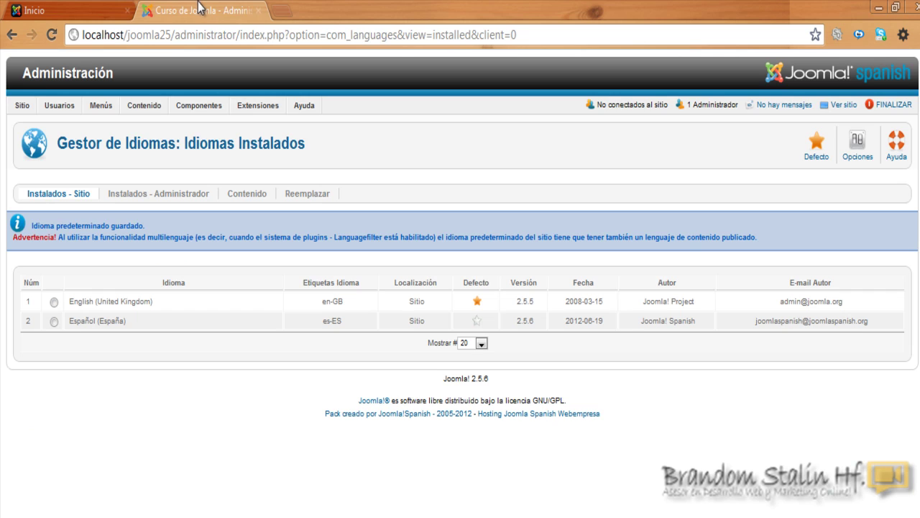
- Make English (United Kingdom) the default language for the administrator area
{"action": "left_click", "coordinate": [145, 196]}
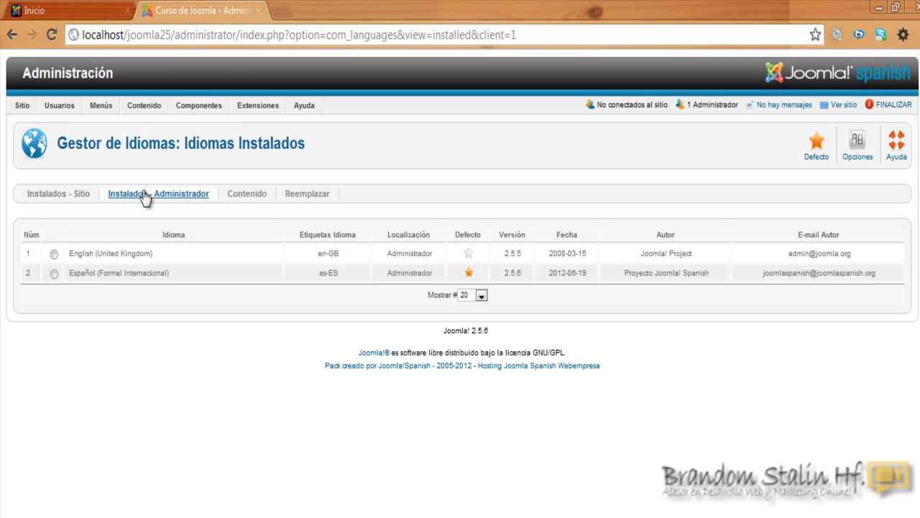
{"action": "left_click", "coordinate": [54, 254]}
{"action": "left_click", "coordinate": [817, 146]}
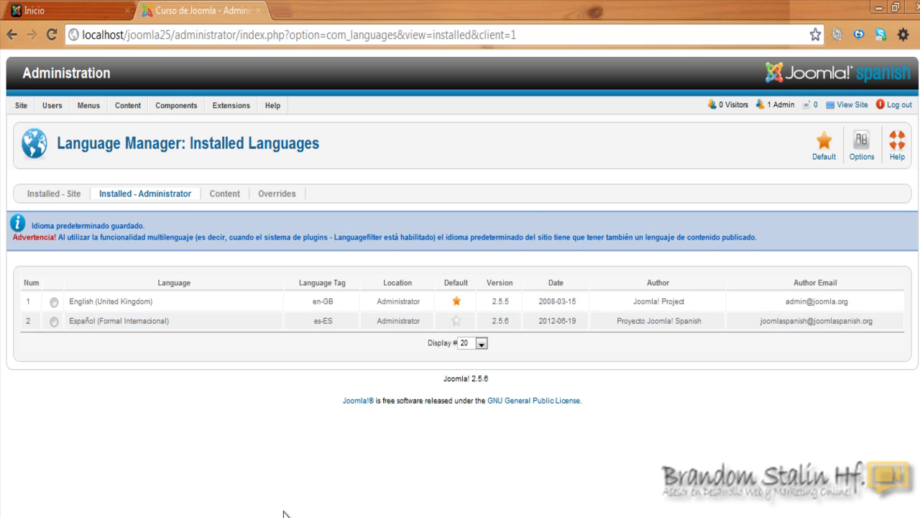
- Show the installed extensions in the Extension Manager and filter them by the type Language
{"action": "mouse_move", "coordinate": [228, 109]}
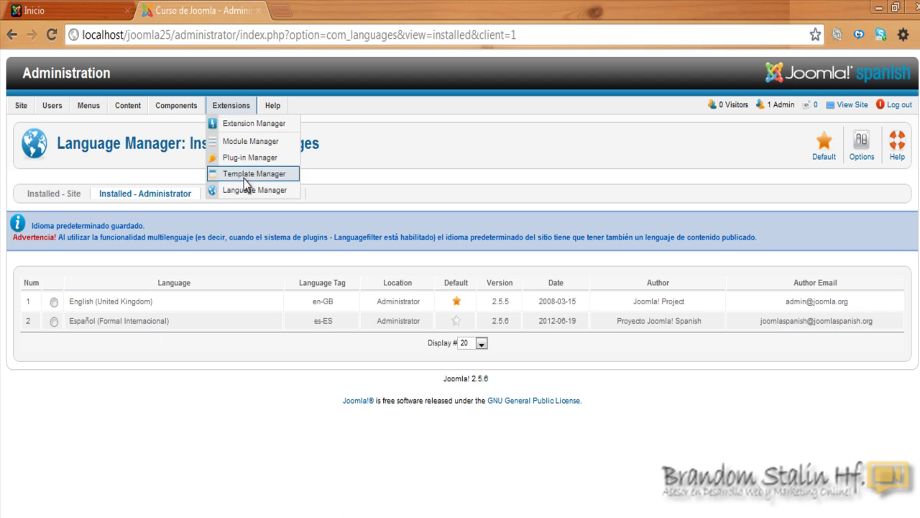
{"action": "left_click", "coordinate": [253, 125]}
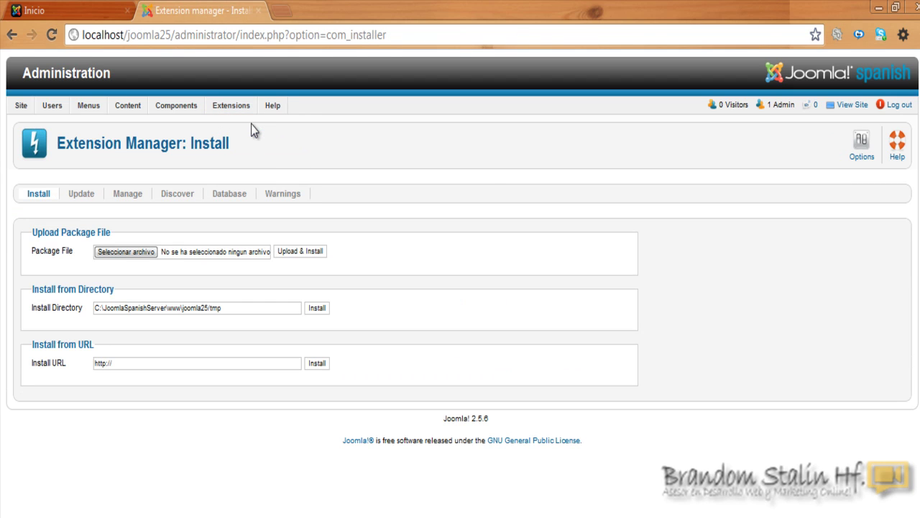
{"action": "left_click", "coordinate": [128, 195]}
{"action": "scroll", "coordinate": [461, 324], "scroll_direction": "down", "scroll_amount": 2}
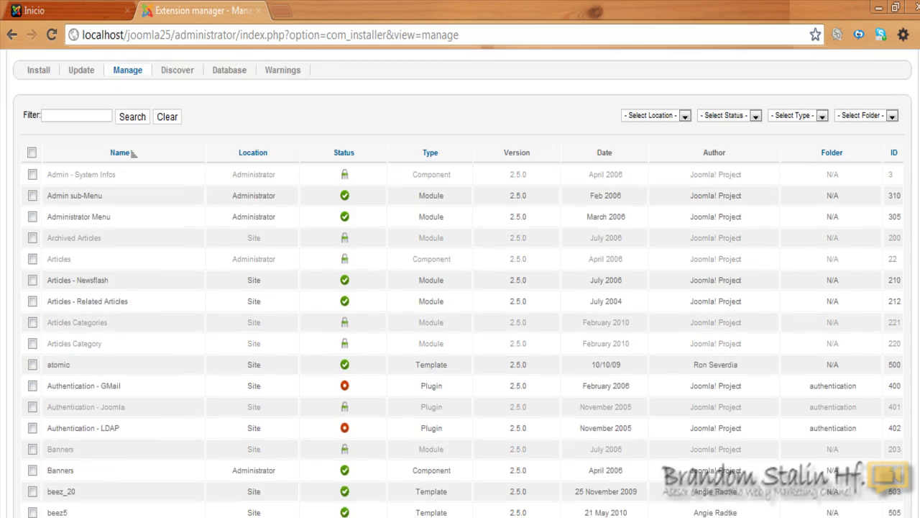
{"action": "scroll", "coordinate": [460, 324], "scroll_direction": "up", "scroll_amount": 1}
{"action": "scroll", "coordinate": [861, 200], "scroll_direction": "up", "scroll_amount": 1}
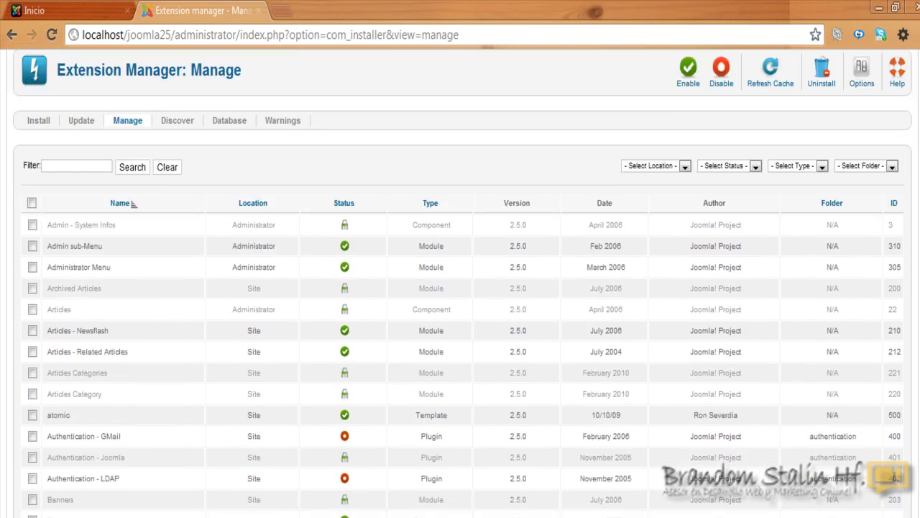
{"action": "left_click", "coordinate": [823, 217]}
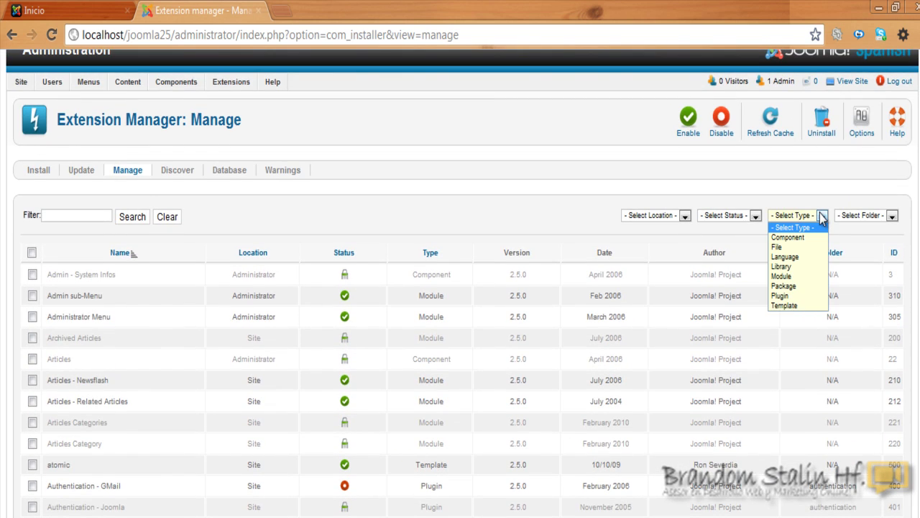
{"action": "left_click", "coordinate": [796, 256]}
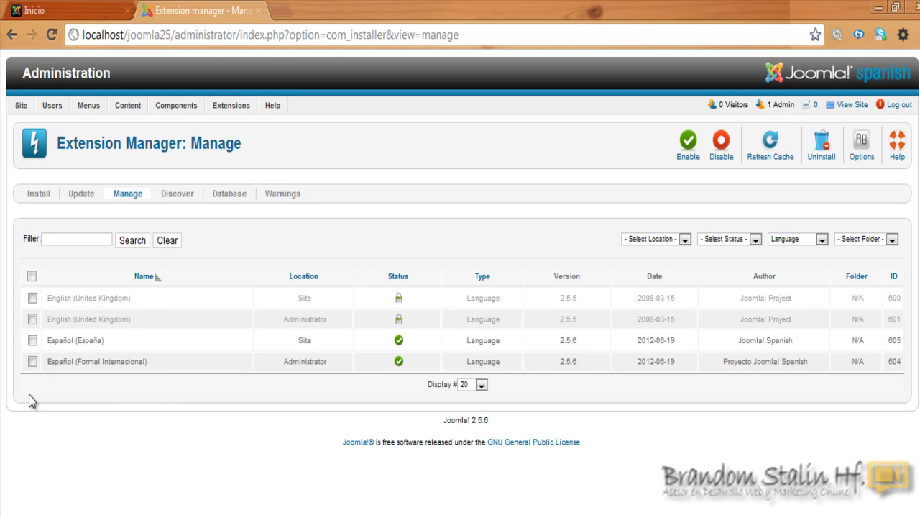
- Uninstall the Español (España) and Español (Formal Internacional) languages and check the site languages in the Language Manager
{"action": "mouse_move", "coordinate": [60, 346]}
{"action": "left_click", "coordinate": [32, 297]}
{"action": "left_click", "coordinate": [32, 318]}
{"action": "left_click", "coordinate": [33, 319]}
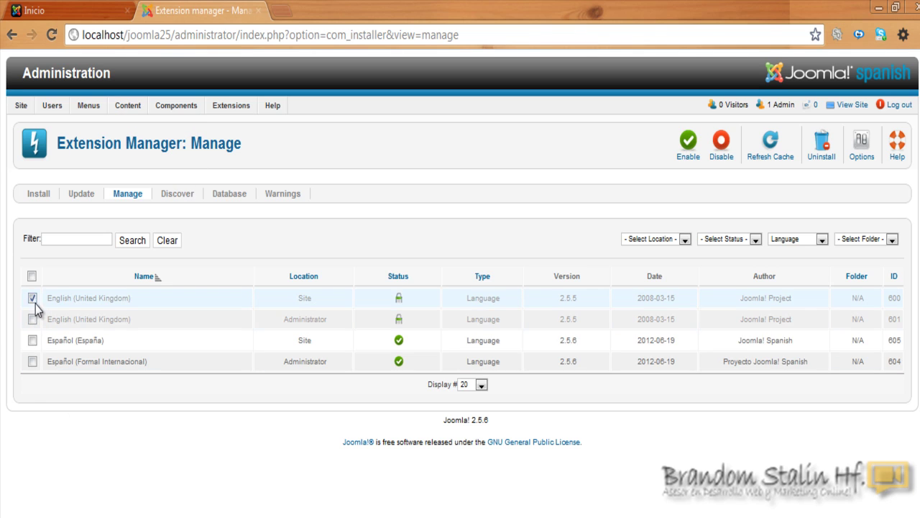
{"action": "left_click", "coordinate": [33, 298]}
{"action": "left_click", "coordinate": [33, 340]}
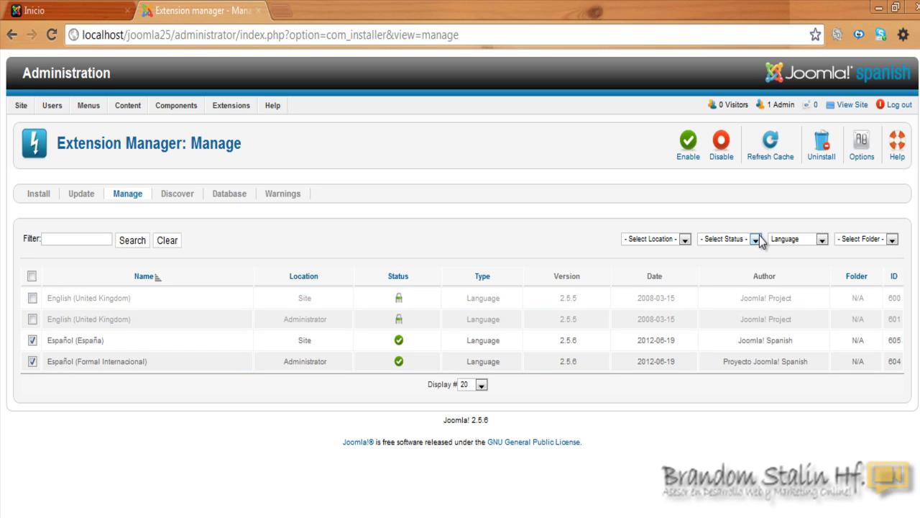
{"action": "left_click", "coordinate": [825, 148]}
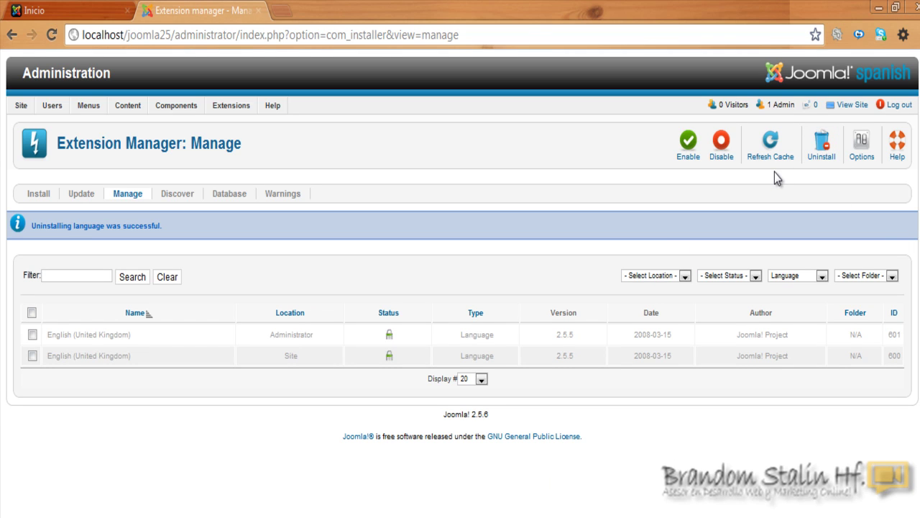
{"action": "mouse_move", "coordinate": [231, 109]}
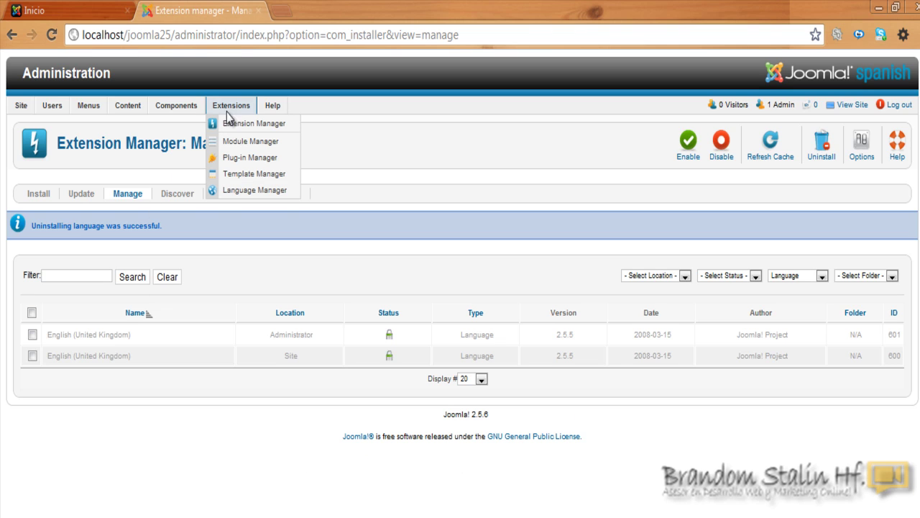
{"action": "left_click", "coordinate": [251, 190]}
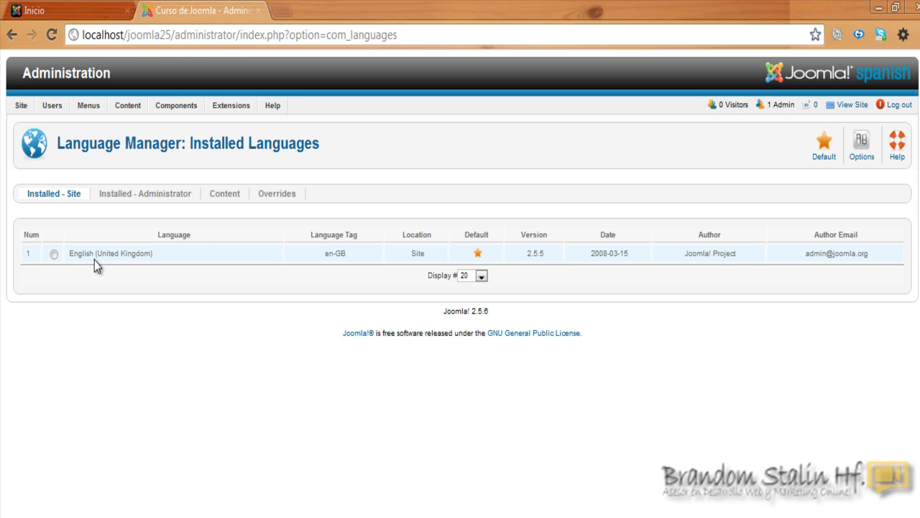
- Search Google for "joomla spanish" in a new tab and open the Joomla Spanish portal
{"action": "left_click", "coordinate": [285, 9]}
{"action": "left_click", "coordinate": [730, 284]}
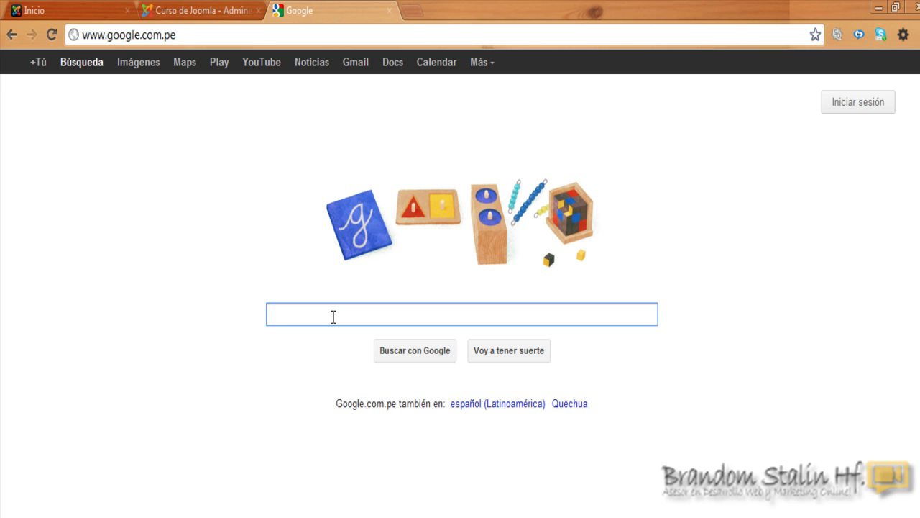
{"action": "type", "text": "joomla sp"}
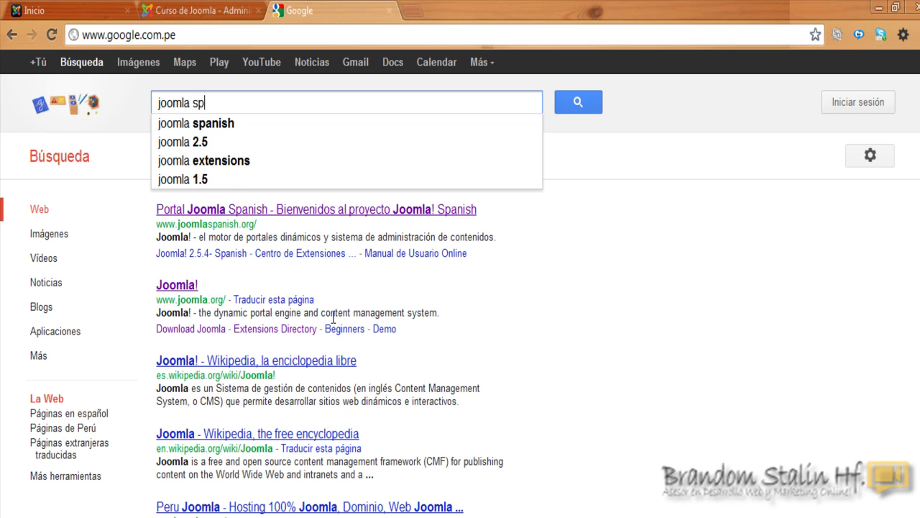
{"action": "type", "text": "ani"}
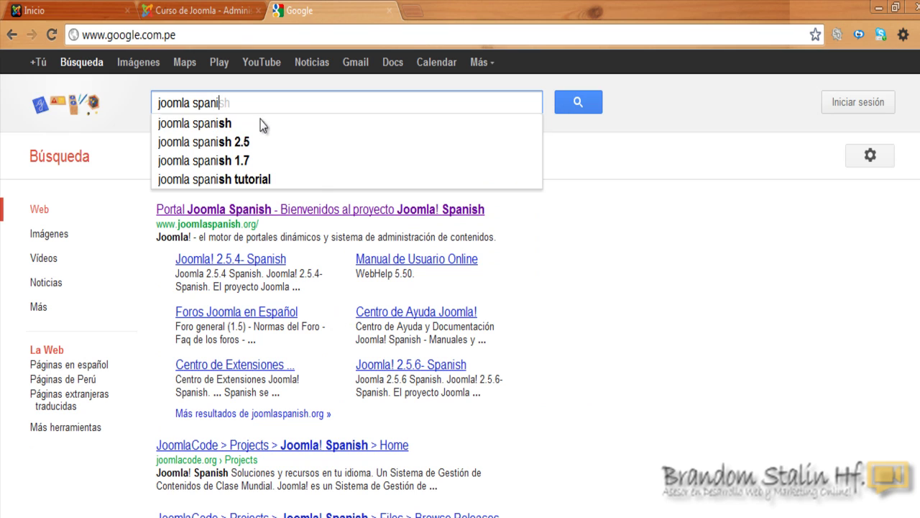
{"action": "left_click", "coordinate": [260, 125]}
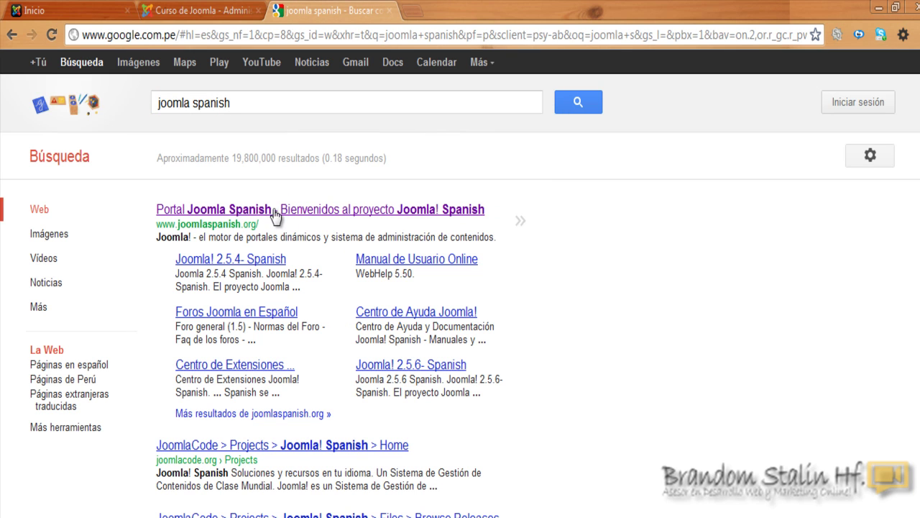
{"action": "left_click", "coordinate": [273, 210]}
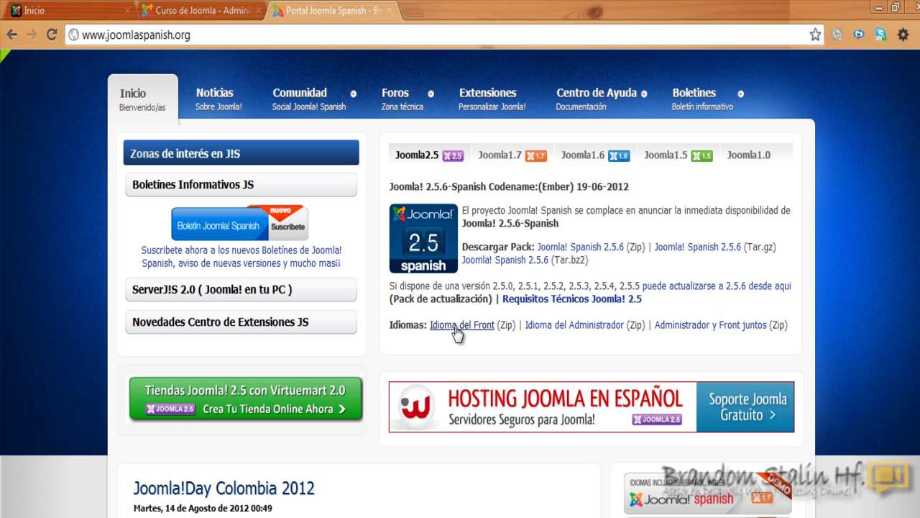
- Download the combined administrator and front-end Spanish language pack for Joomla 2.5 to the desktop as es-ES_joomla2.5.6_front_admin.zip
{"action": "left_click", "coordinate": [734, 328]}
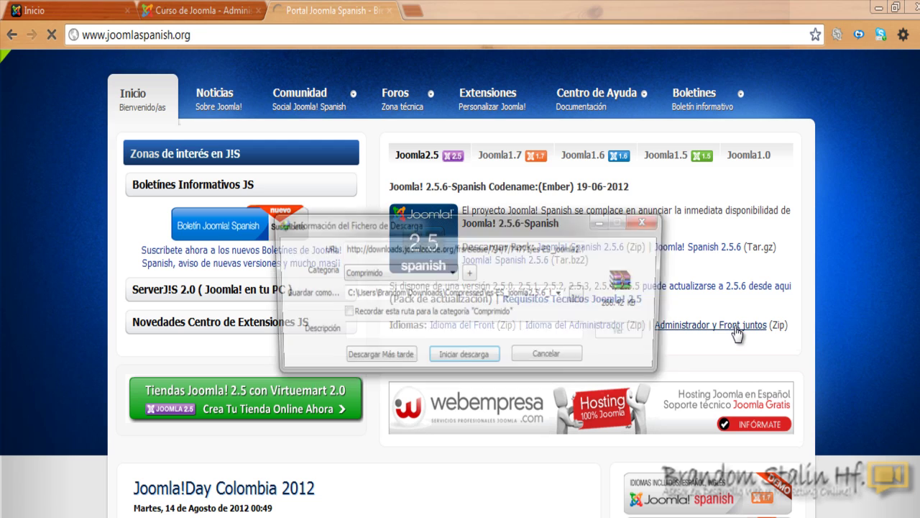
{"action": "left_click", "coordinate": [581, 295]}
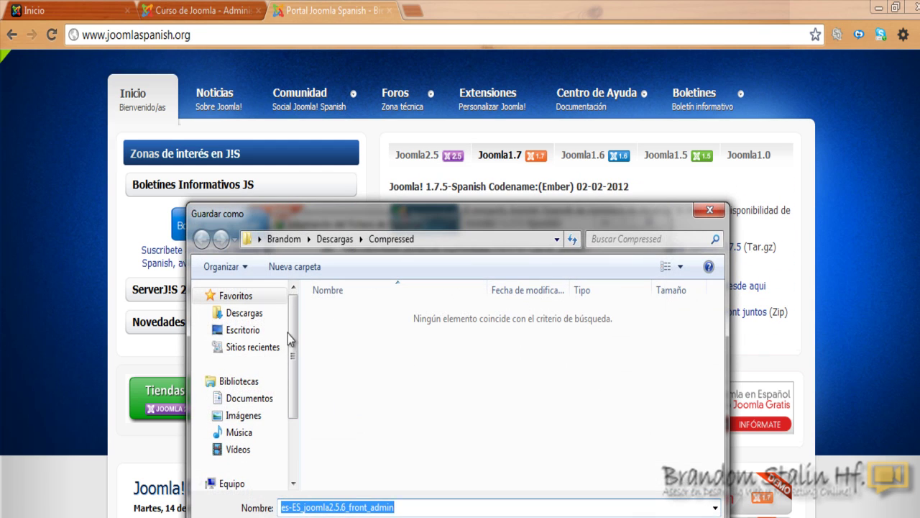
{"action": "left_click", "coordinate": [241, 330]}
{"action": "key", "text": "Return"}
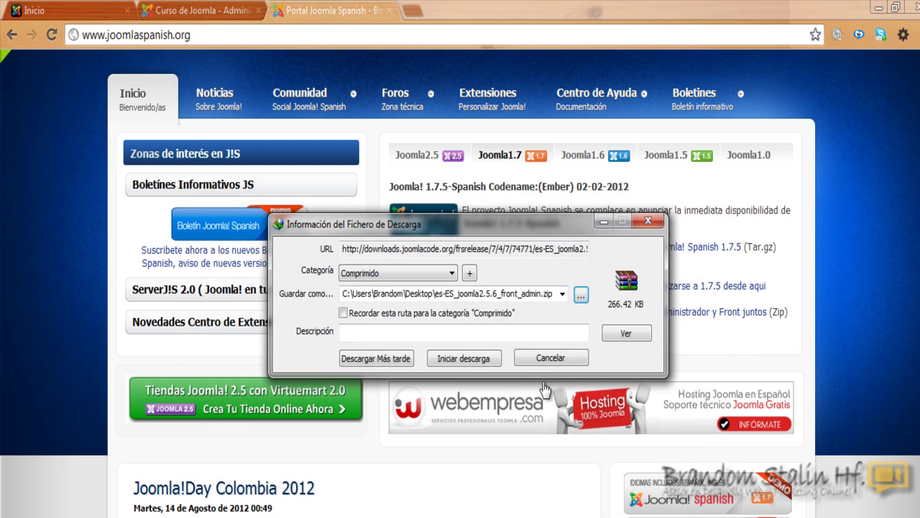
{"action": "left_click", "coordinate": [468, 413]}
{"action": "left_click", "coordinate": [581, 354]}
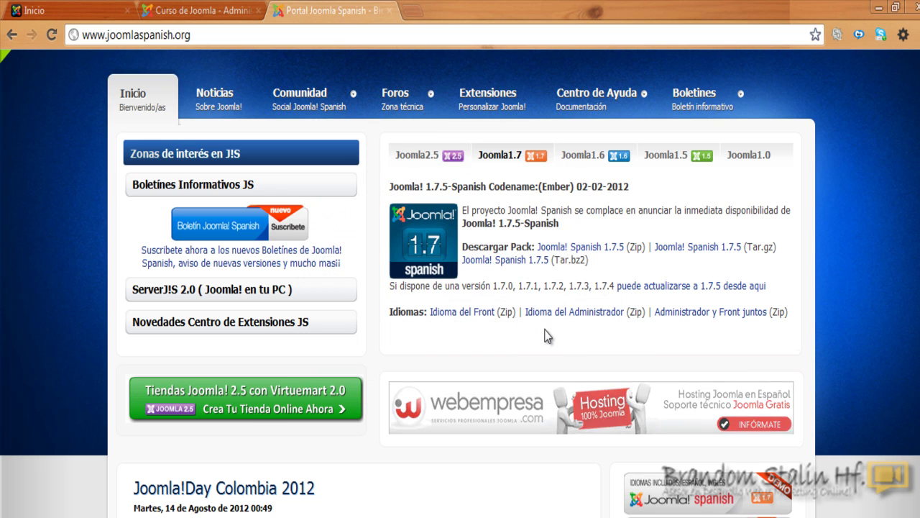
- Show the Joomla 2.5 downloads on the Spanish portal, and move the es-ES language pack to the middle of the desktop
{"action": "left_click", "coordinate": [421, 160]}
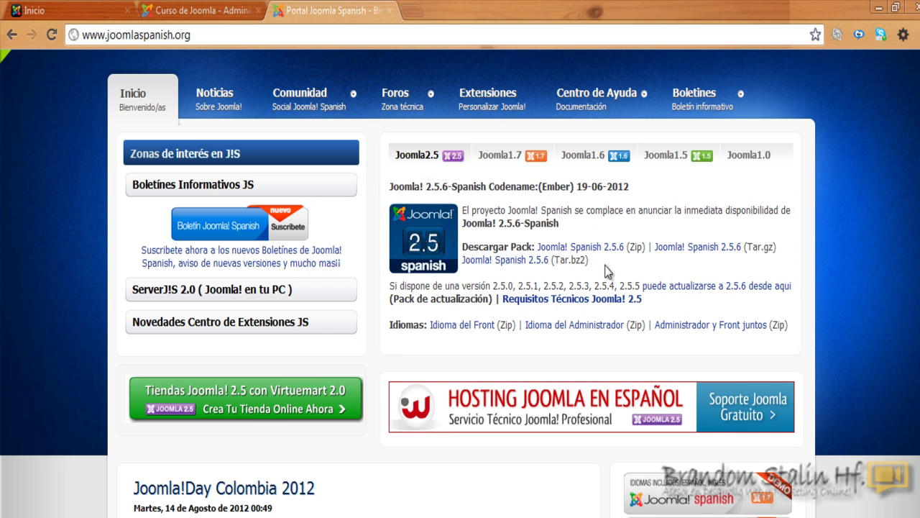
{"action": "left_click", "coordinate": [880, 5]}
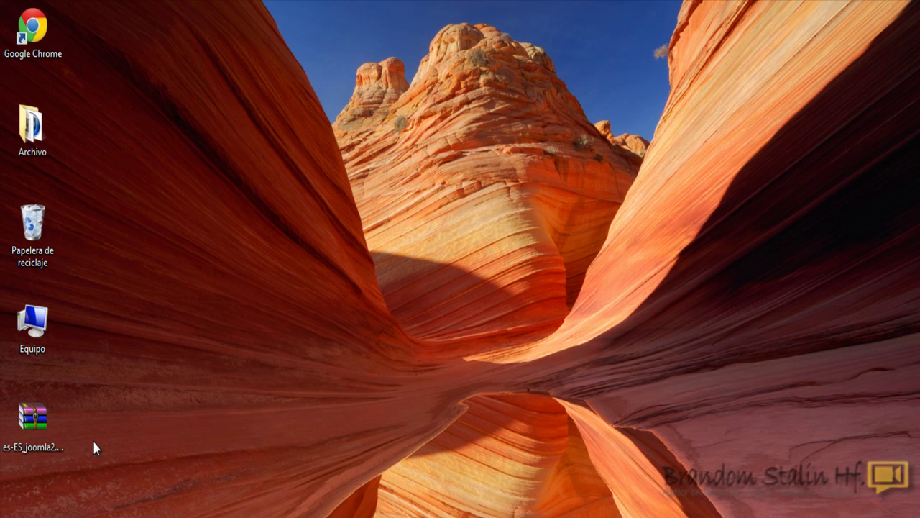
{"action": "left_click_drag", "start_coordinate": [33, 440], "coordinate": [530, 261]}
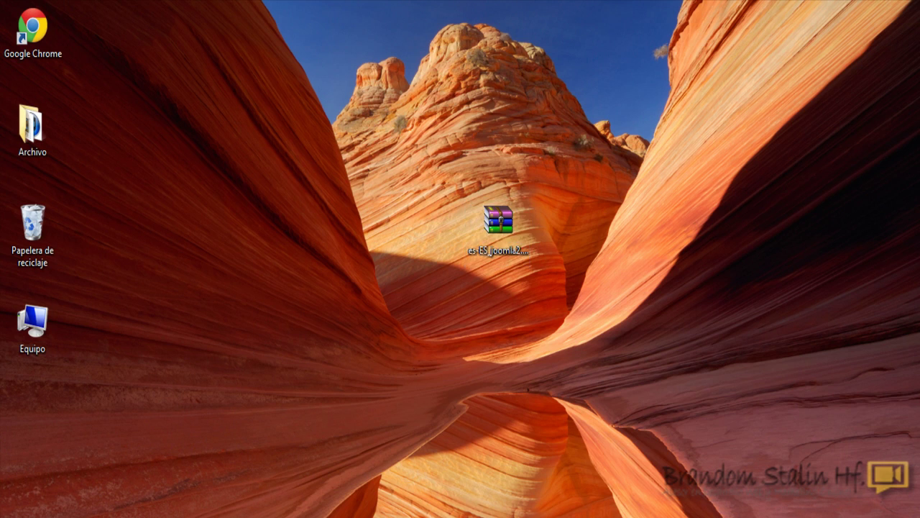
- Search Google for "joomla italia" in a new browser tab and open the Joomla.it support site
{"action": "key", "text": "alt+Tab"}
{"action": "left_click", "coordinate": [409, 10]}
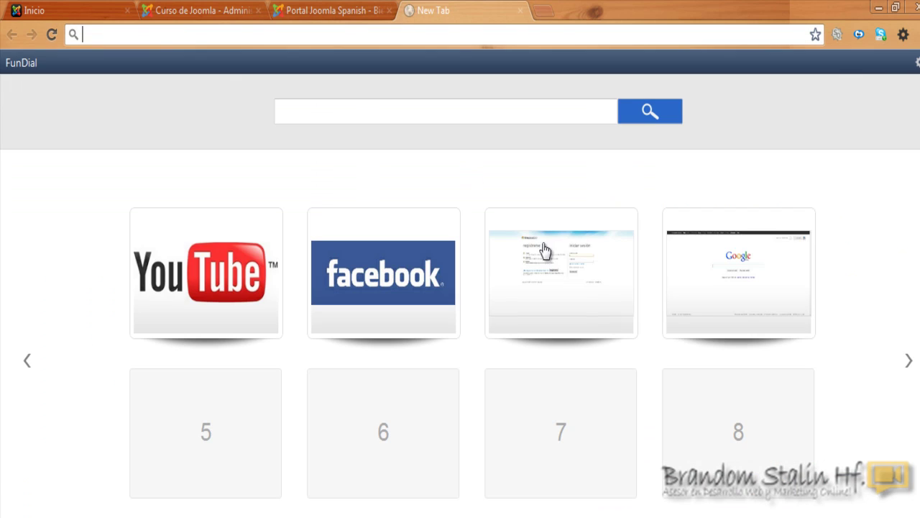
{"action": "left_click", "coordinate": [706, 264]}
{"action": "left_click", "coordinate": [406, 313]}
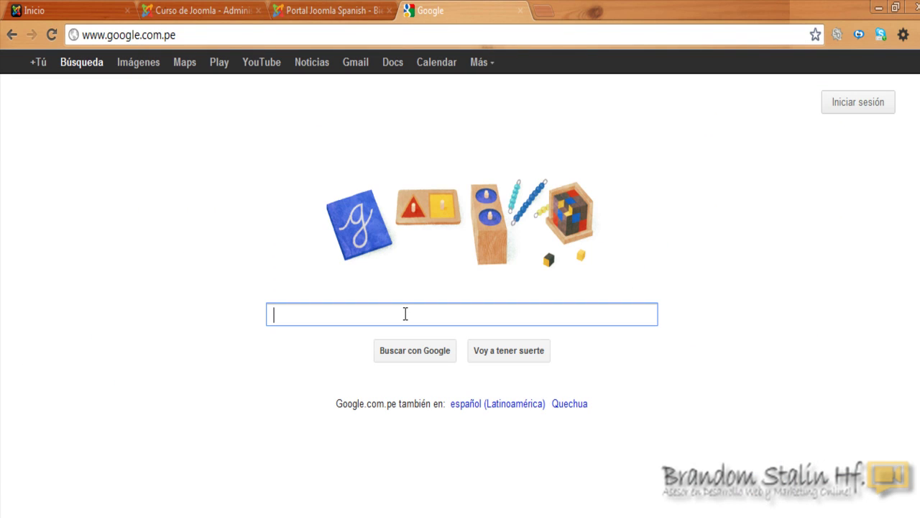
{"action": "type", "text": "joo"}
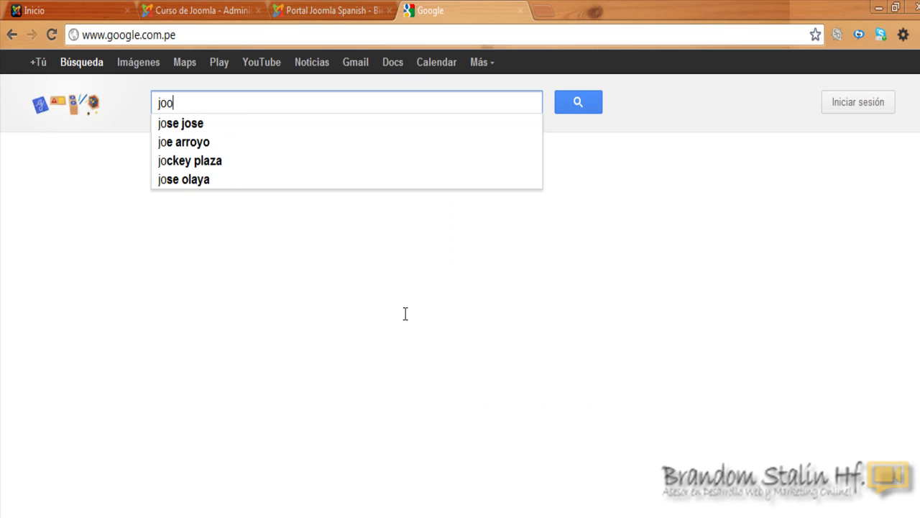
{"action": "type", "text": "mla italia"}
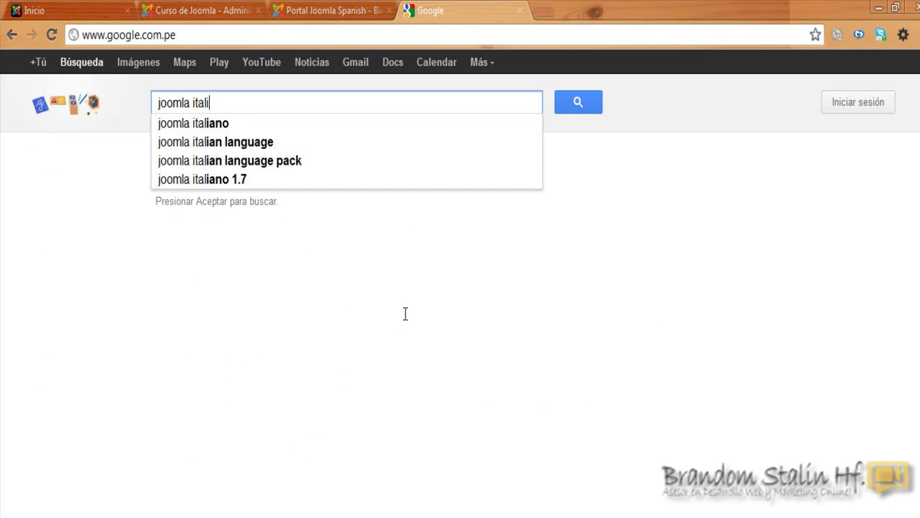
{"action": "key", "text": "Return"}
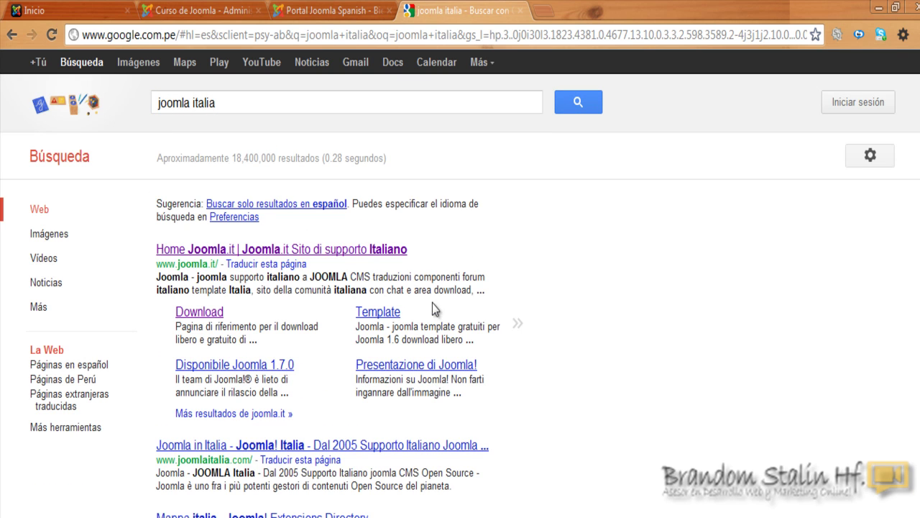
{"action": "left_click", "coordinate": [217, 256]}
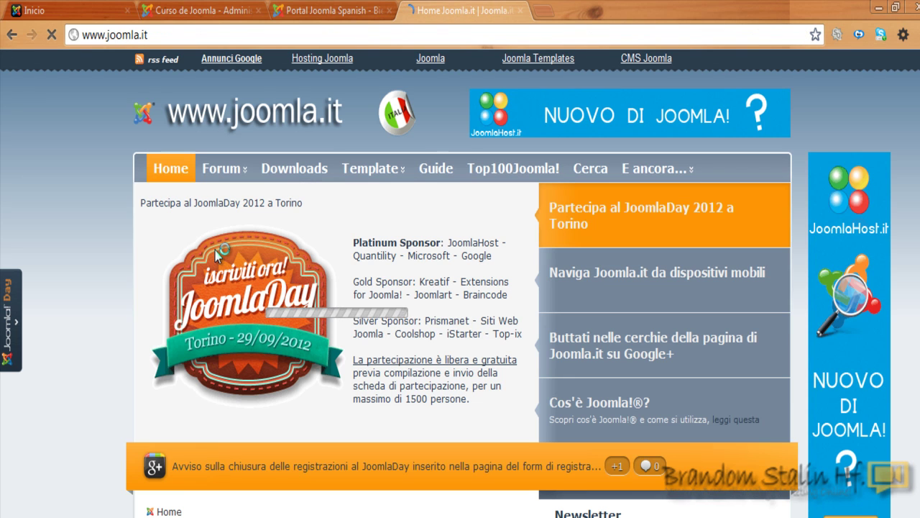
- Open the Joomla 2.5 folder in the Joomla.it downloads area
{"action": "scroll", "coordinate": [775, 345], "scroll_direction": "down", "scroll_amount": 4}
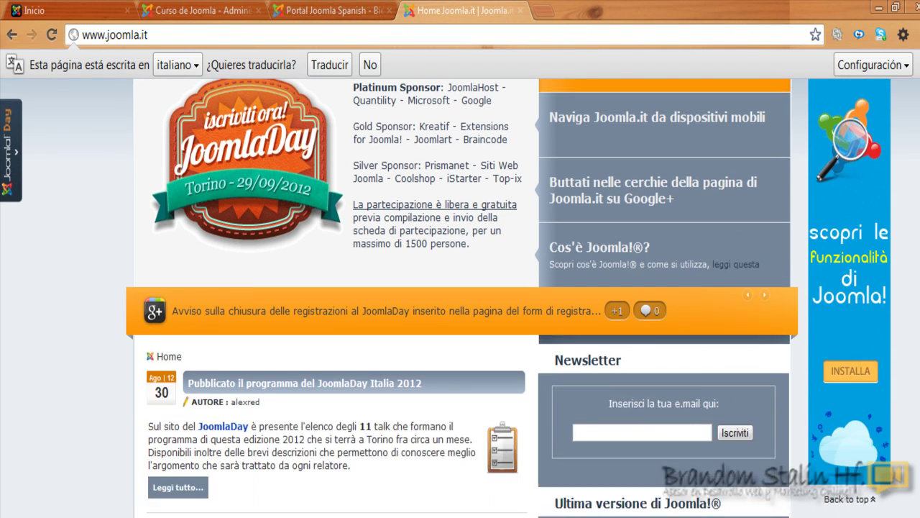
{"action": "scroll", "coordinate": [775, 346], "scroll_direction": "up", "scroll_amount": 3}
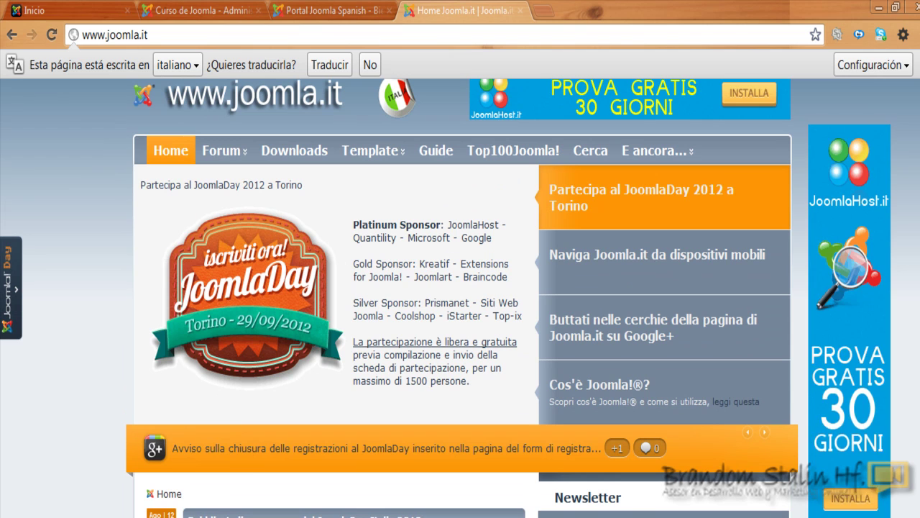
{"action": "left_click", "coordinate": [305, 155]}
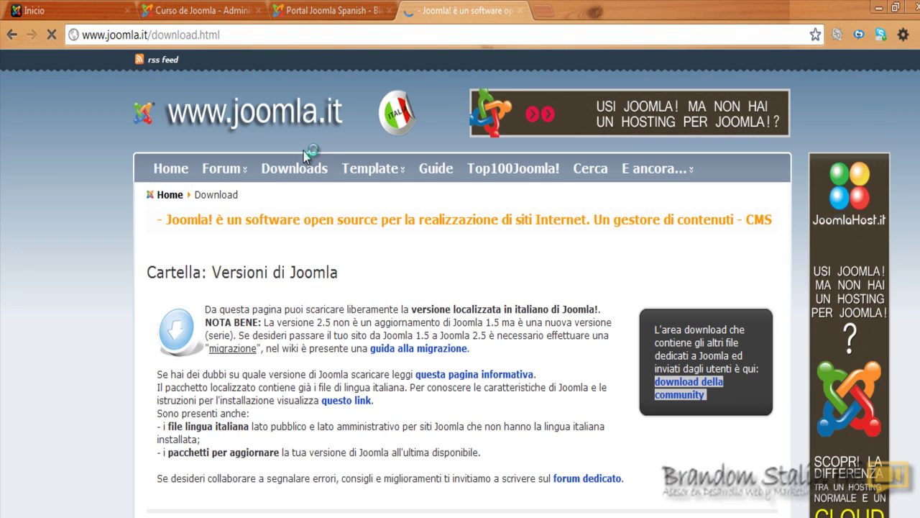
{"action": "scroll", "coordinate": [322, 373], "scroll_direction": "down", "scroll_amount": 4}
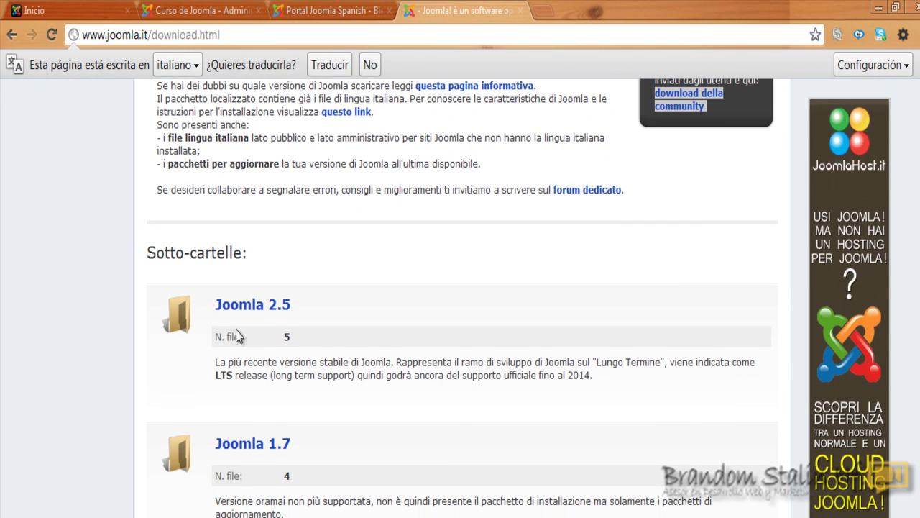
{"action": "scroll", "coordinate": [256, 426], "scroll_direction": "up", "scroll_amount": 2}
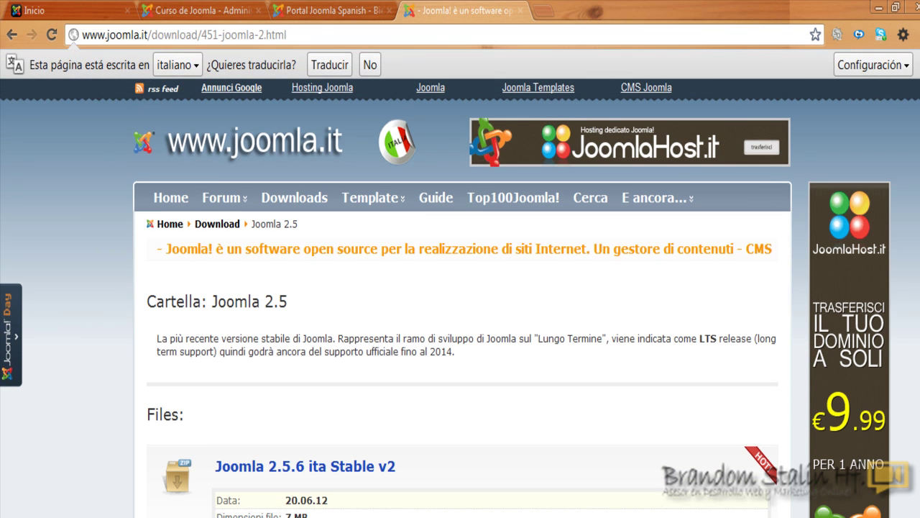
- Download the file "File lingua Italiana Joomla 2.5.6 v2 - Full", accepting the duplicate link, and open its destination folder
{"action": "scroll", "coordinate": [460, 298], "scroll_direction": "down", "scroll_amount": 4}
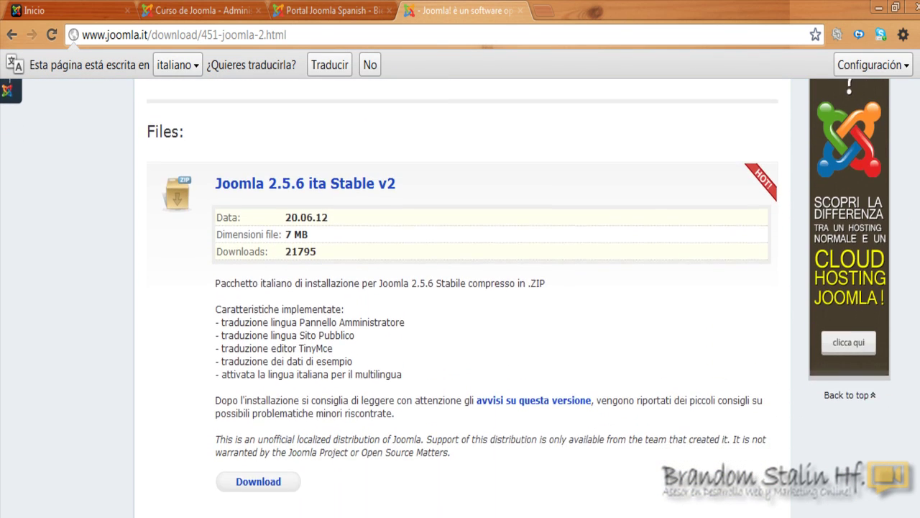
{"action": "scroll", "coordinate": [238, 299], "scroll_direction": "down", "scroll_amount": 4}
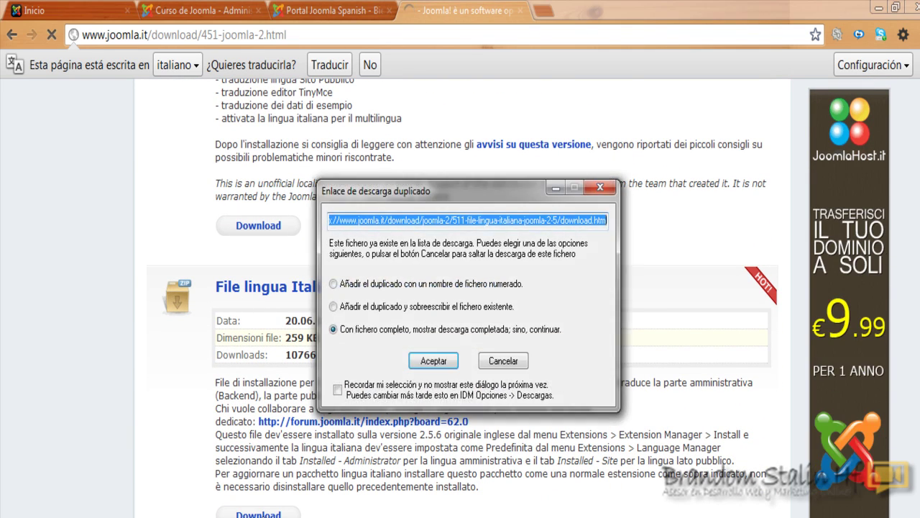
{"action": "left_click", "coordinate": [432, 361]}
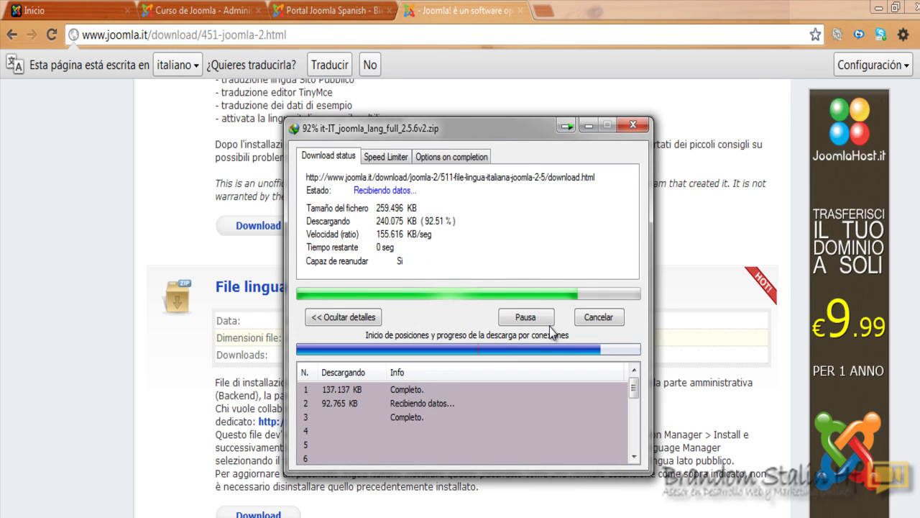
{"action": "left_click", "coordinate": [493, 354]}
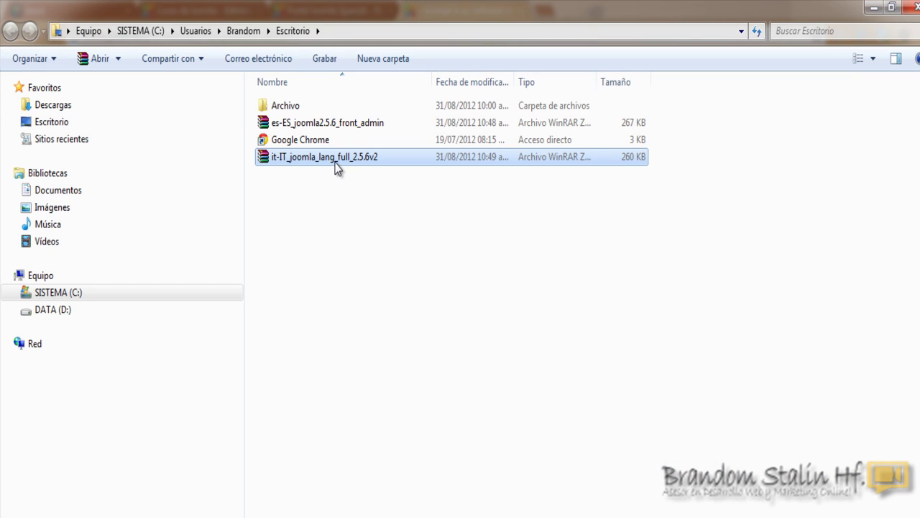
- Return to the desktop and place the it-IT_joomla_lang_full_2.5.6v2 archive next to the es-ES language pack
{"action": "right_click", "coordinate": [337, 168]}
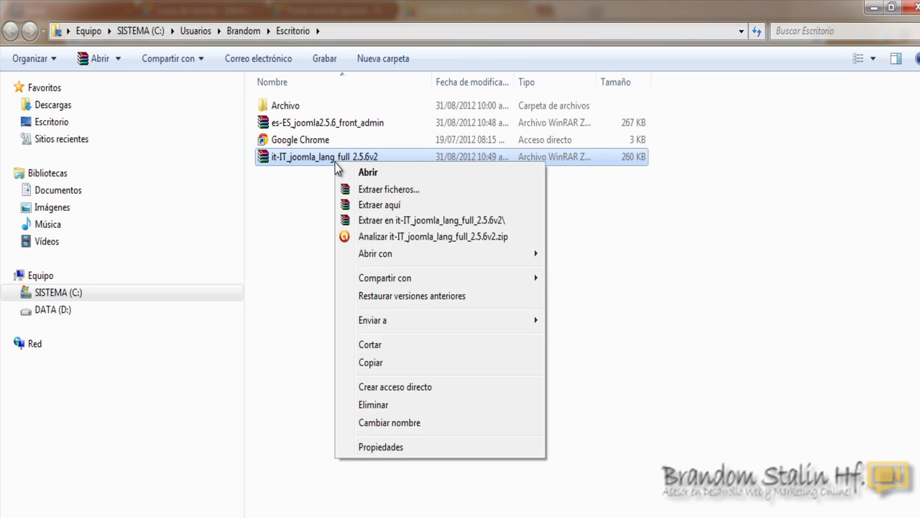
{"action": "left_click", "coordinate": [740, 317]}
{"action": "left_click", "coordinate": [877, 8]}
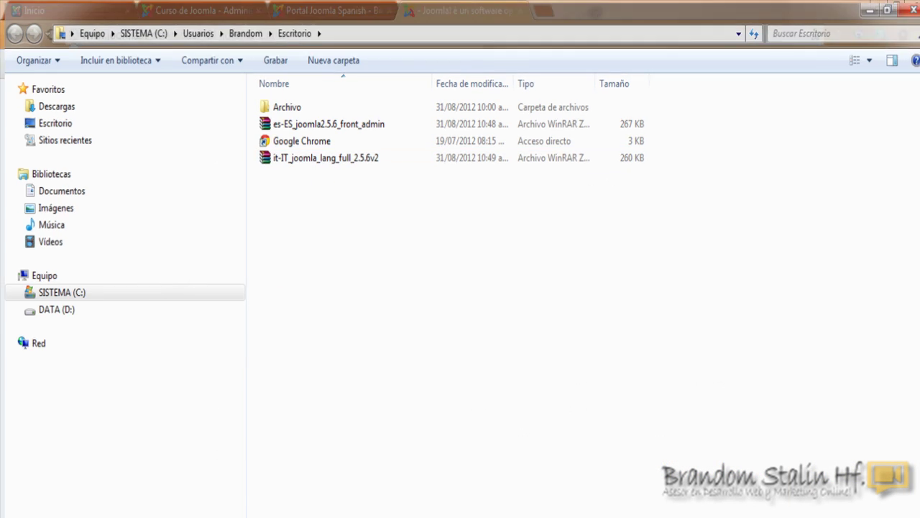
{"action": "left_click", "coordinate": [881, 9]}
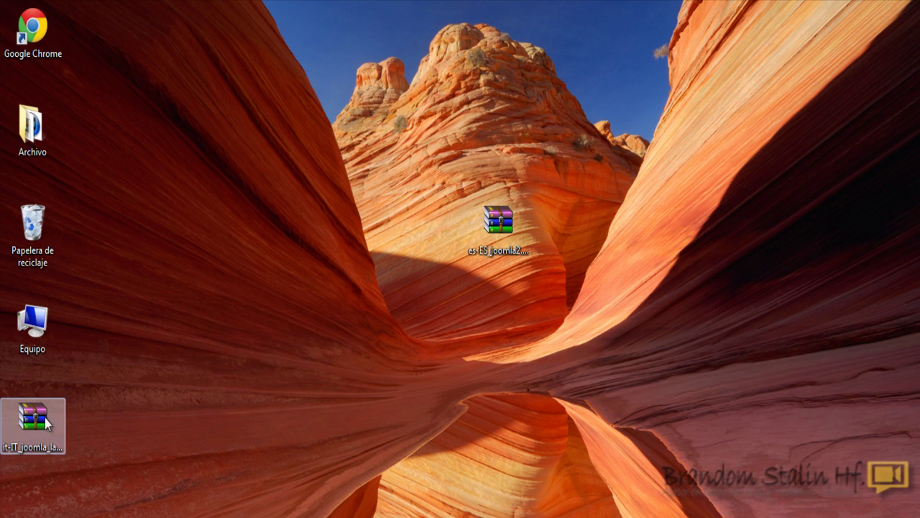
{"action": "left_click_drag", "start_coordinate": [43, 425], "coordinate": [591, 220]}
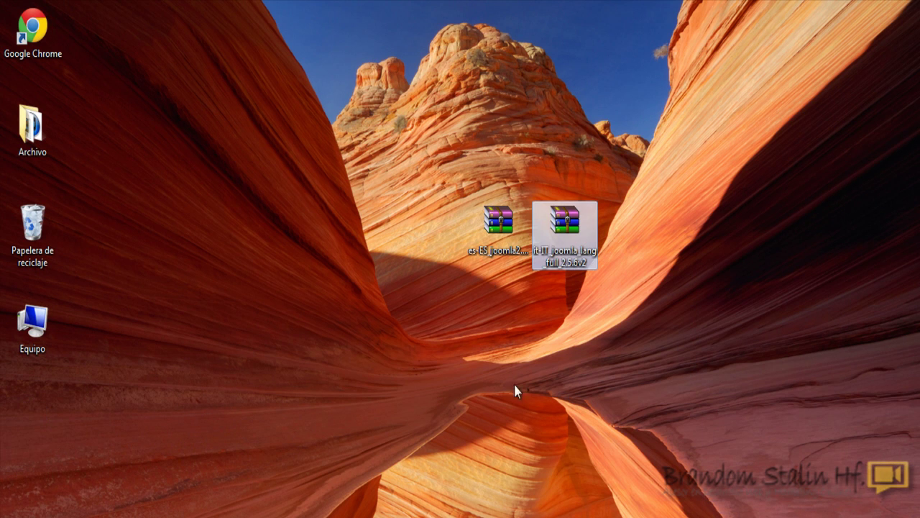
{"action": "left_click", "coordinate": [486, 260]}
{"action": "left_click", "coordinate": [582, 241]}
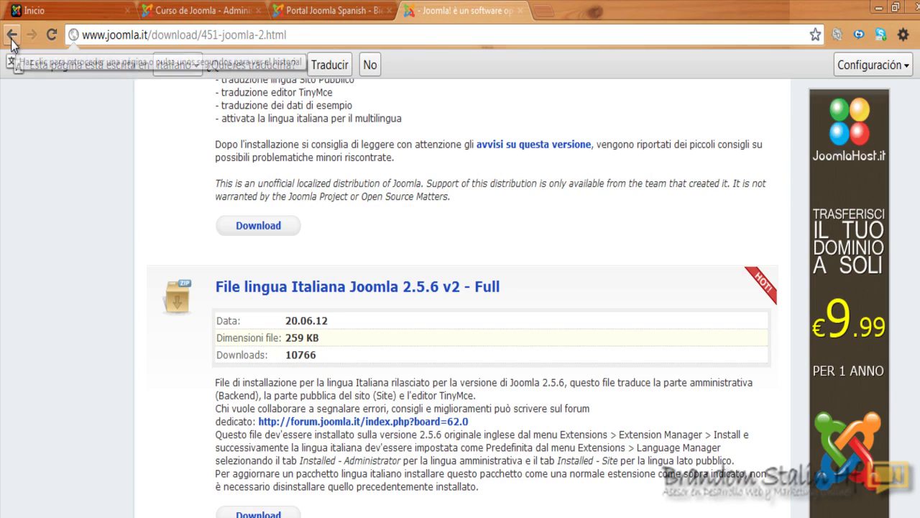
- Go back to the Google results, search for "joomla france" and open the Joomla.fr portal
{"action": "left_click", "coordinate": [12, 36]}
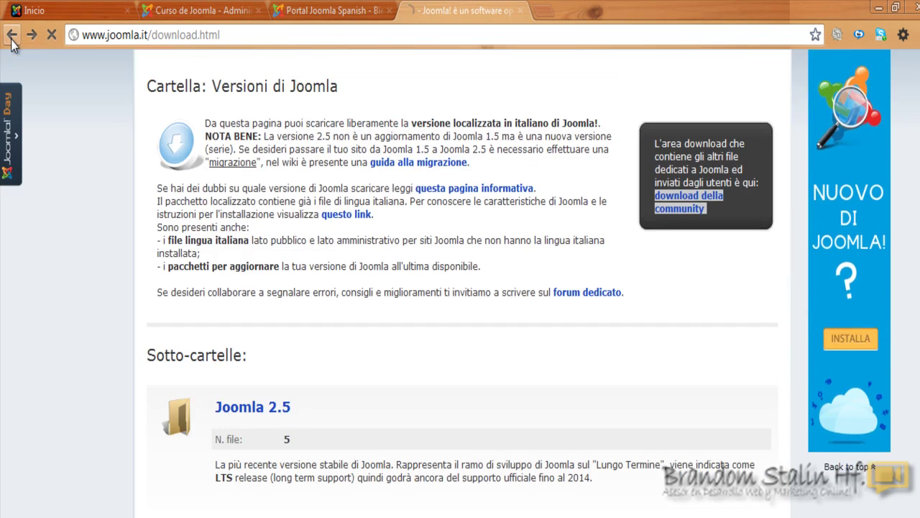
{"action": "left_click", "coordinate": [11, 36]}
{"action": "left_click", "coordinate": [12, 36]}
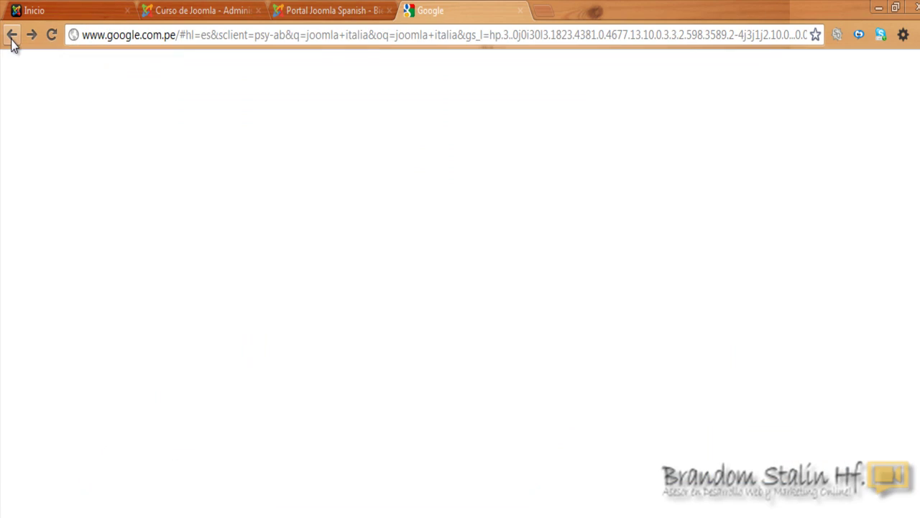
{"action": "left_click", "coordinate": [258, 105]}
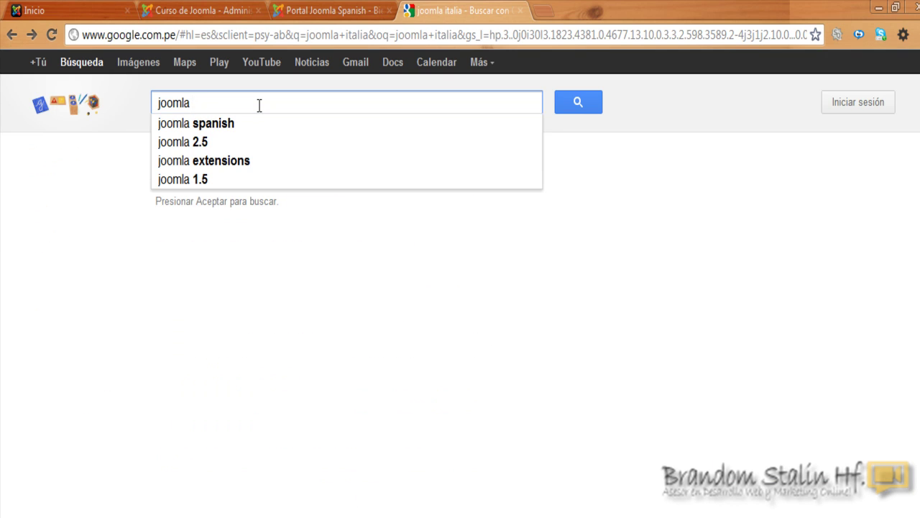
{"action": "type", "text": "france"}
{"action": "key", "text": "Return"}
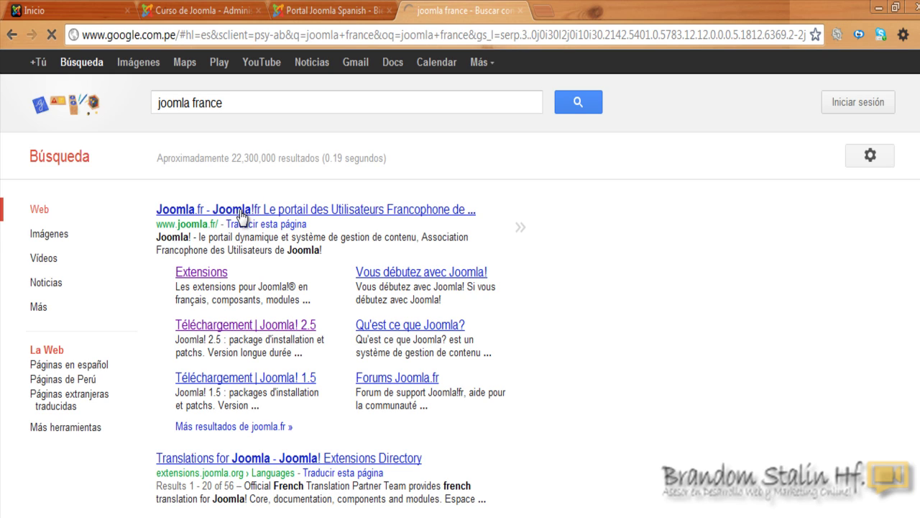
{"action": "left_click", "coordinate": [239, 212]}
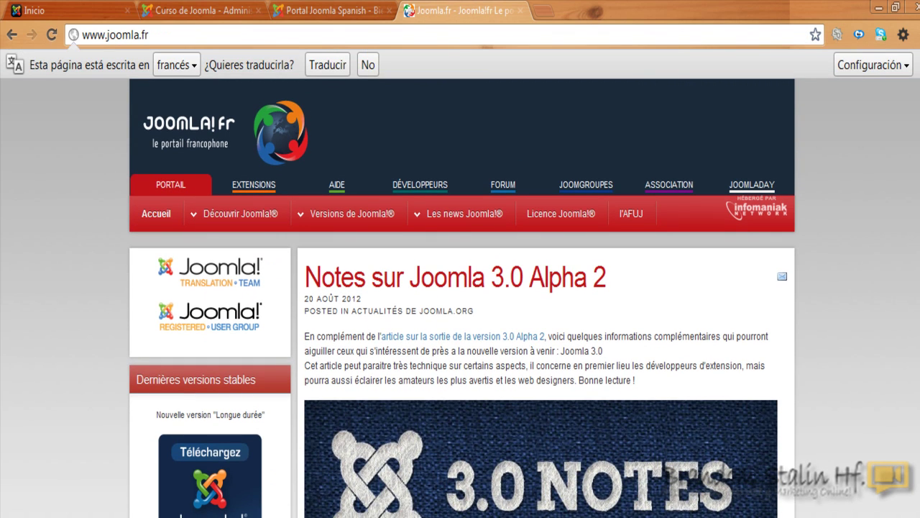
- Look through the Joomla.fr home page for language downloads and open the portal's Extensions section
{"action": "scroll", "coordinate": [460, 288], "scroll_direction": "down", "scroll_amount": 5}
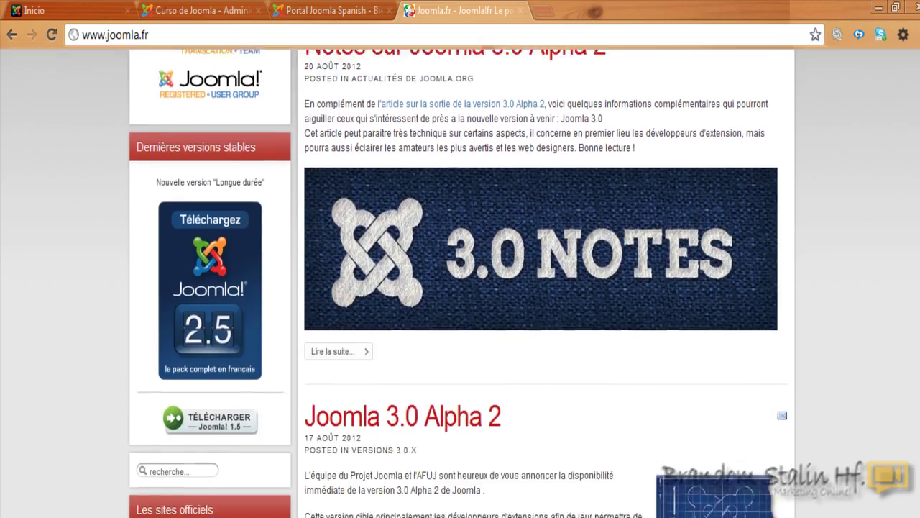
{"action": "scroll", "coordinate": [461, 288], "scroll_direction": "down", "scroll_amount": 7}
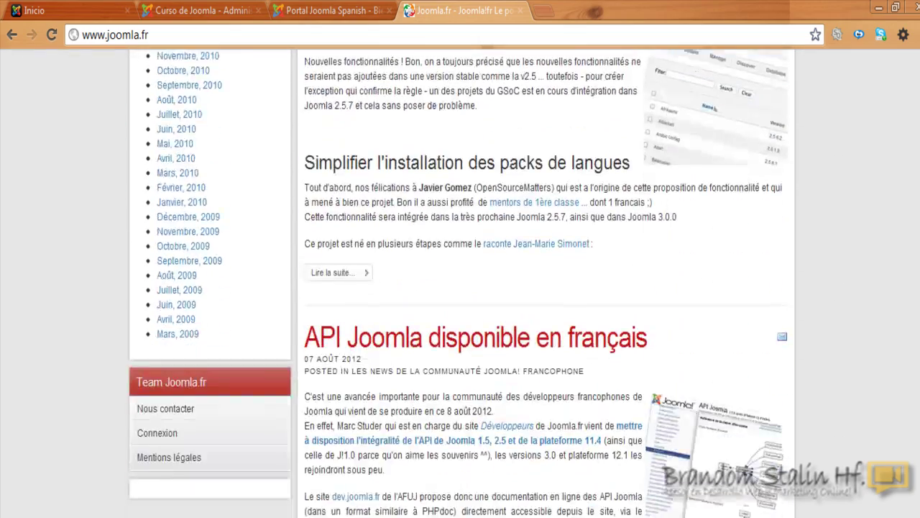
{"action": "scroll", "coordinate": [460, 288], "scroll_direction": "up", "scroll_amount": 12}
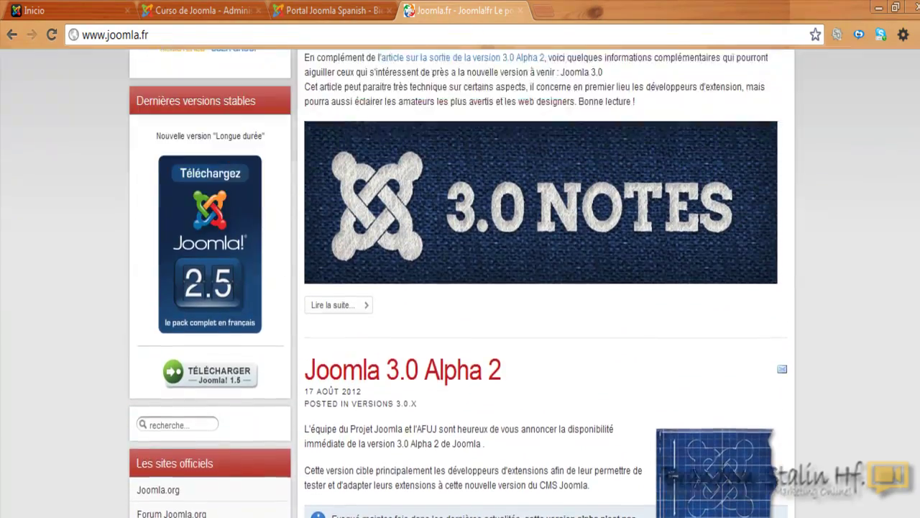
{"action": "scroll", "coordinate": [460, 287], "scroll_direction": "up", "scroll_amount": 1}
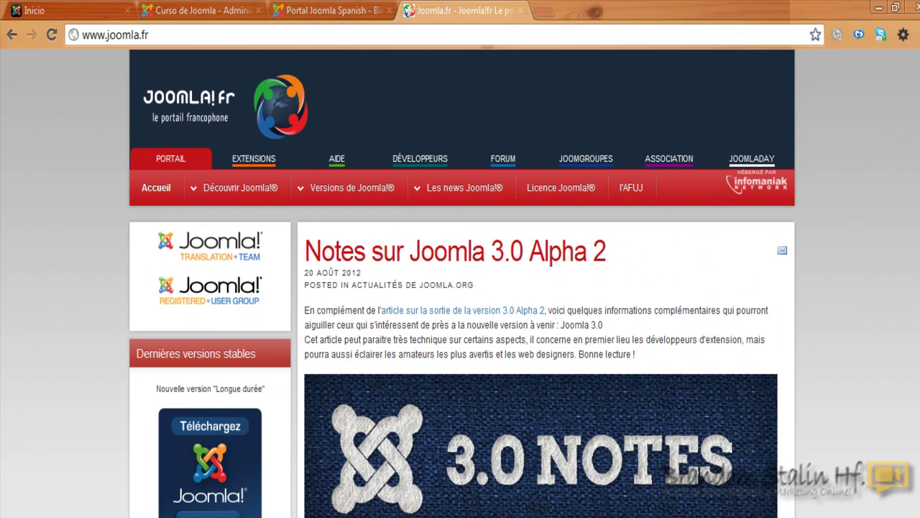
{"action": "left_click", "coordinate": [255, 161]}
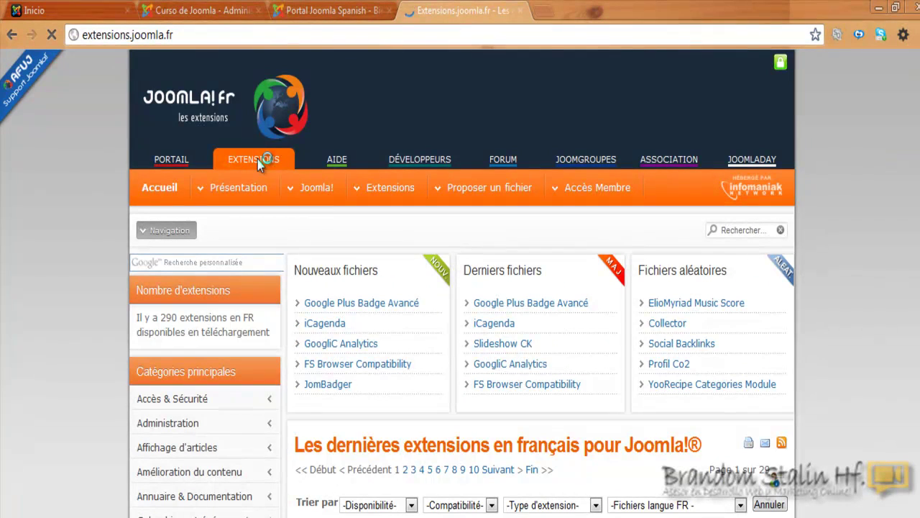
- Look through the French extensions site and open the Joomla! 2.5 installation package and patches download page
{"action": "mouse_move", "coordinate": [317, 188]}
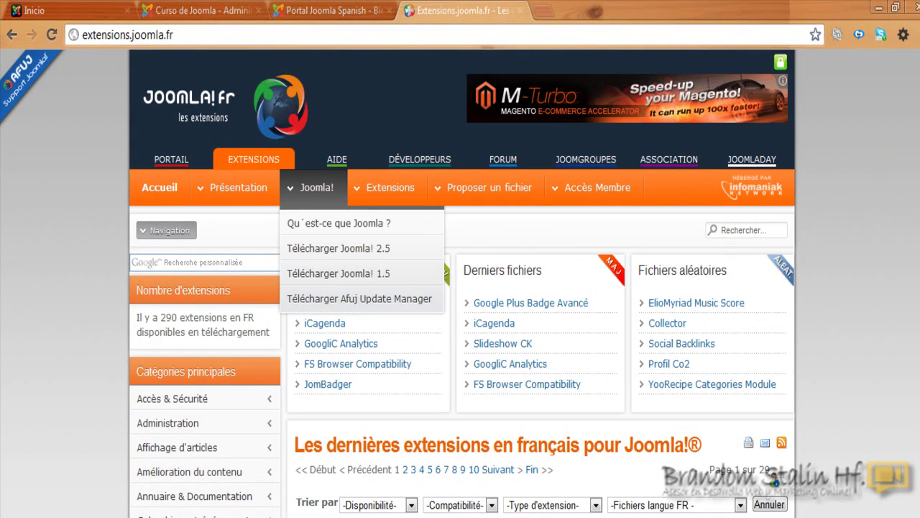
{"action": "scroll", "coordinate": [461, 287], "scroll_direction": "down", "scroll_amount": 15}
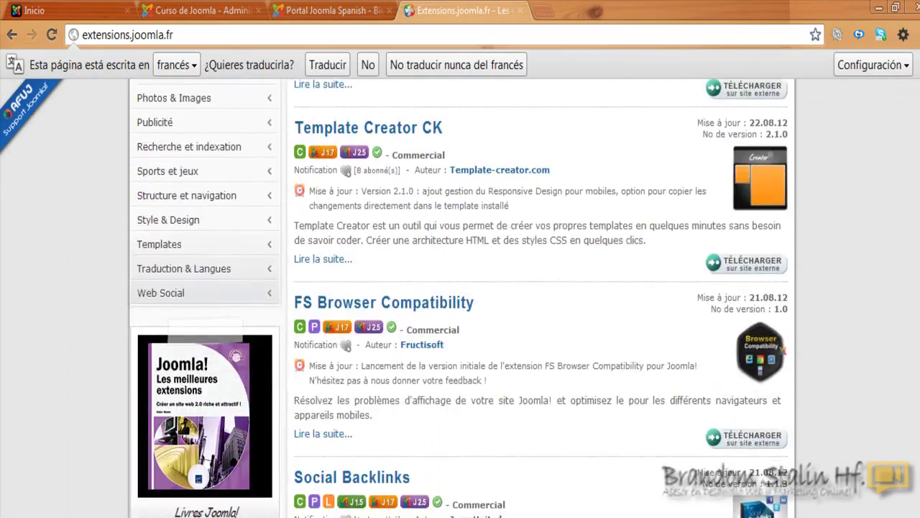
{"action": "scroll", "coordinate": [461, 287], "scroll_direction": "down", "scroll_amount": 4}
{"action": "scroll", "coordinate": [460, 288], "scroll_direction": "up", "scroll_amount": 6}
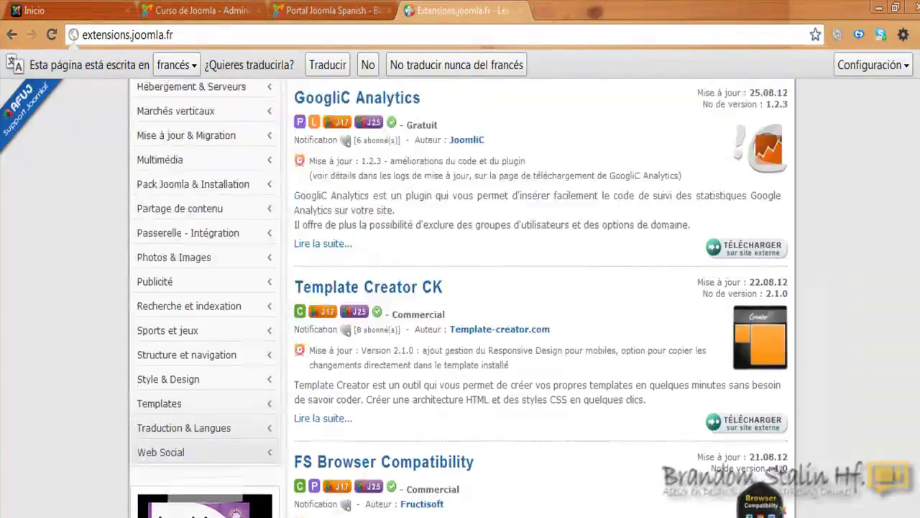
{"action": "scroll", "coordinate": [460, 288], "scroll_direction": "up", "scroll_amount": 10}
{"action": "mouse_move", "coordinate": [309, 216]}
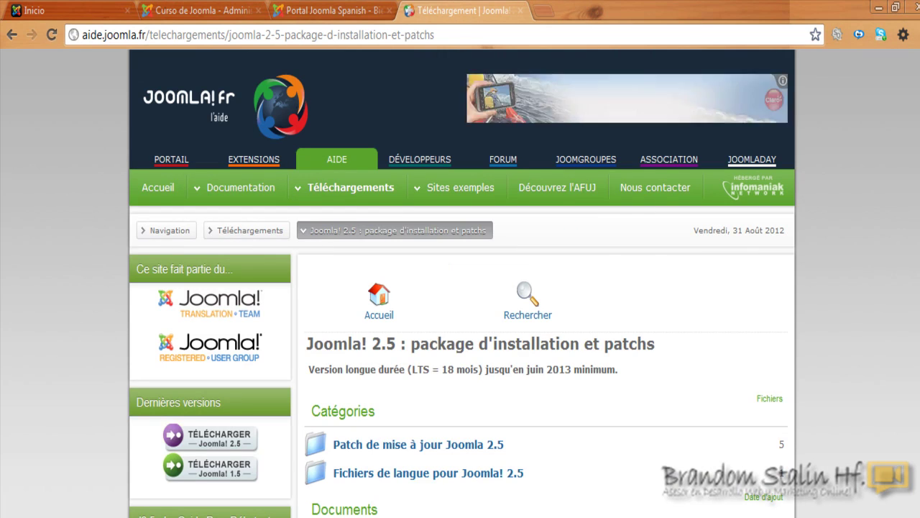
- Open the category "Fichiers de langue pour Joomla! 2.5" on the download page
{"action": "scroll", "coordinate": [460, 323], "scroll_direction": "down", "scroll_amount": 2}
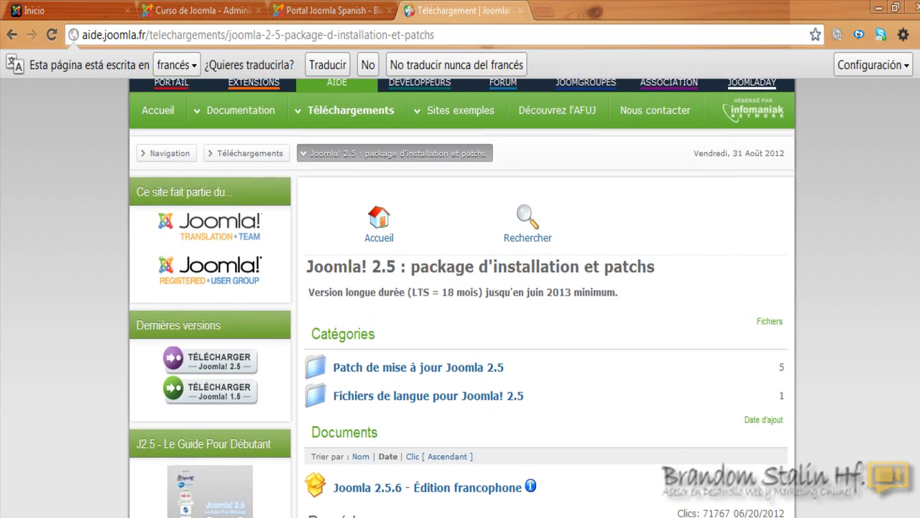
{"action": "scroll", "coordinate": [460, 302], "scroll_direction": "down", "scroll_amount": 3}
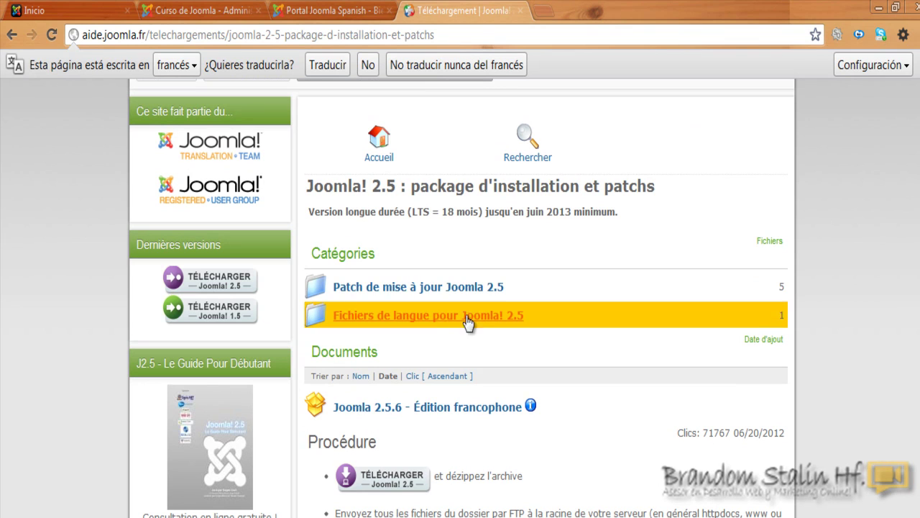
{"action": "scroll", "coordinate": [433, 455], "scroll_direction": "up", "scroll_amount": 5}
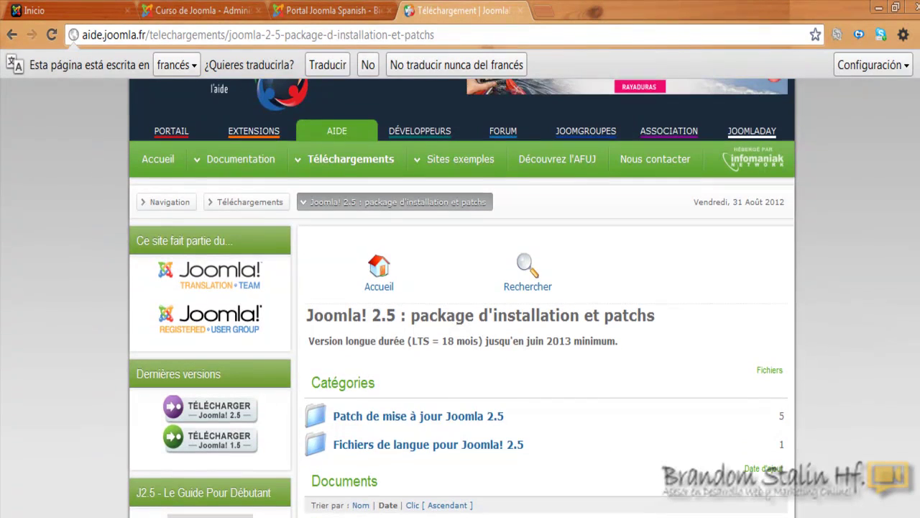
{"action": "left_click", "coordinate": [456, 451]}
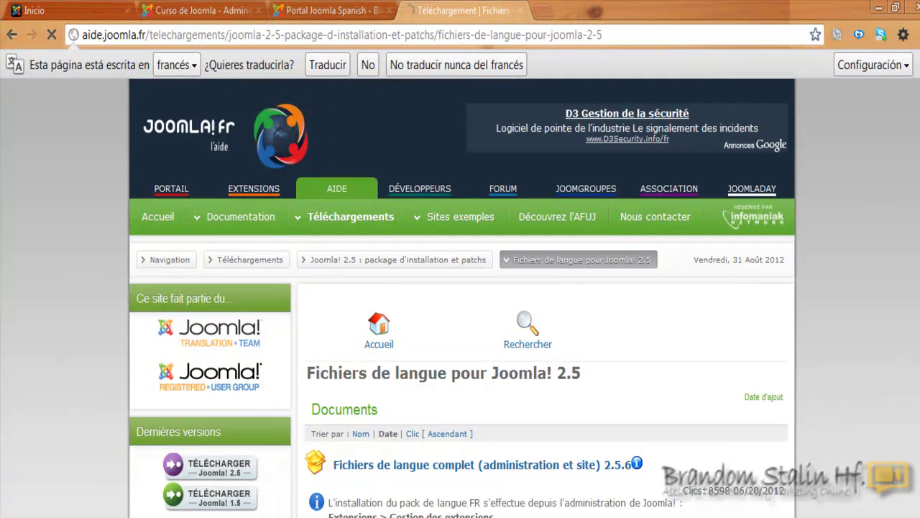
- Download "Fichiers de langue complet (administration et site) 2.5.6", accepting the duplicate link, and close the download notice
{"action": "scroll", "coordinate": [460, 302], "scroll_direction": "down", "scroll_amount": 3}
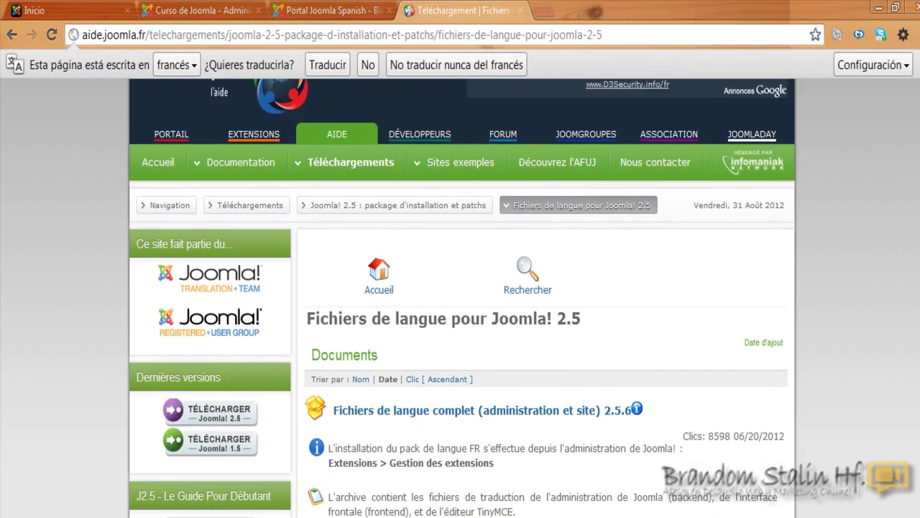
{"action": "scroll", "coordinate": [444, 301], "scroll_direction": "down", "scroll_amount": 1}
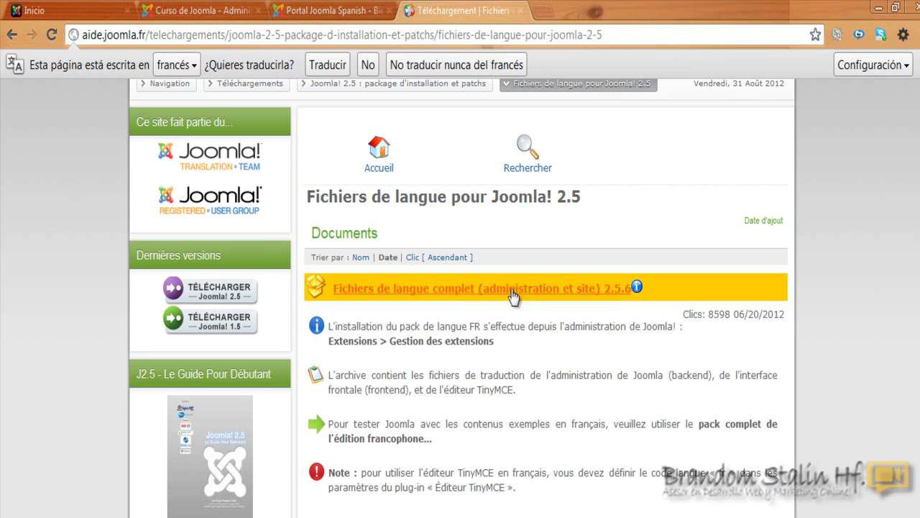
{"action": "left_click", "coordinate": [443, 291]}
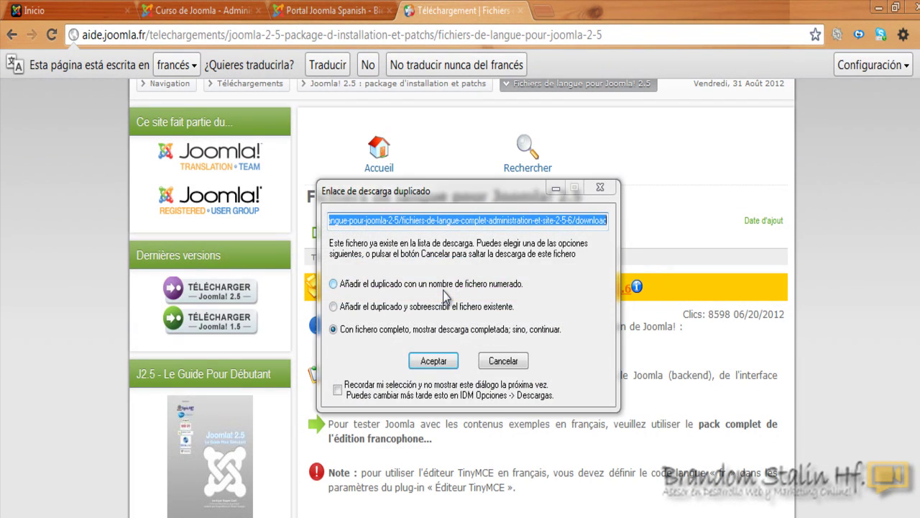
{"action": "left_click", "coordinate": [462, 364]}
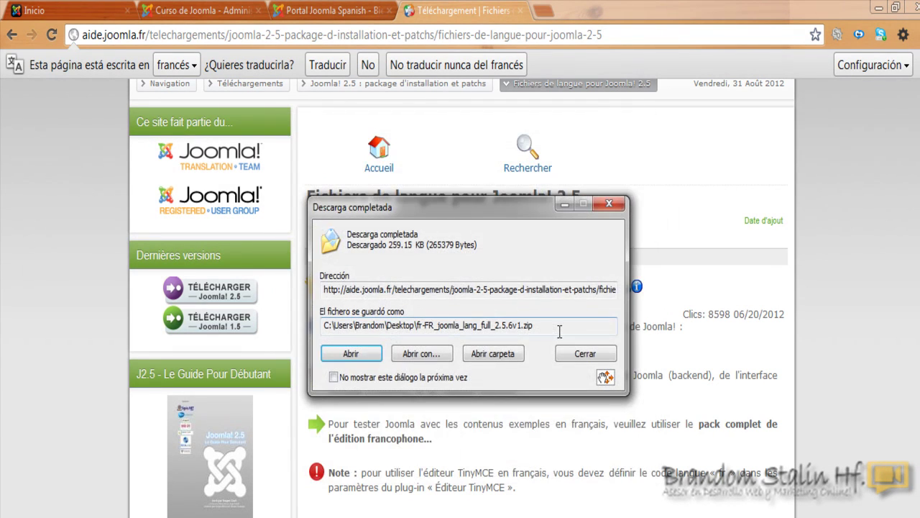
{"action": "left_click", "coordinate": [583, 355]}
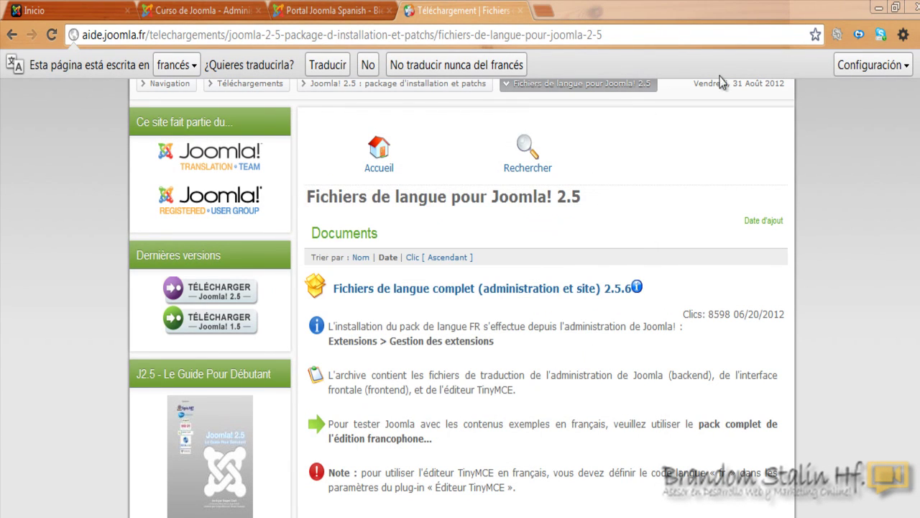
- Return to the desktop, place the fr-FR archive beside the it-IT one and shift the row of three language archives toward the desktop icons
{"action": "left_click", "coordinate": [880, 9]}
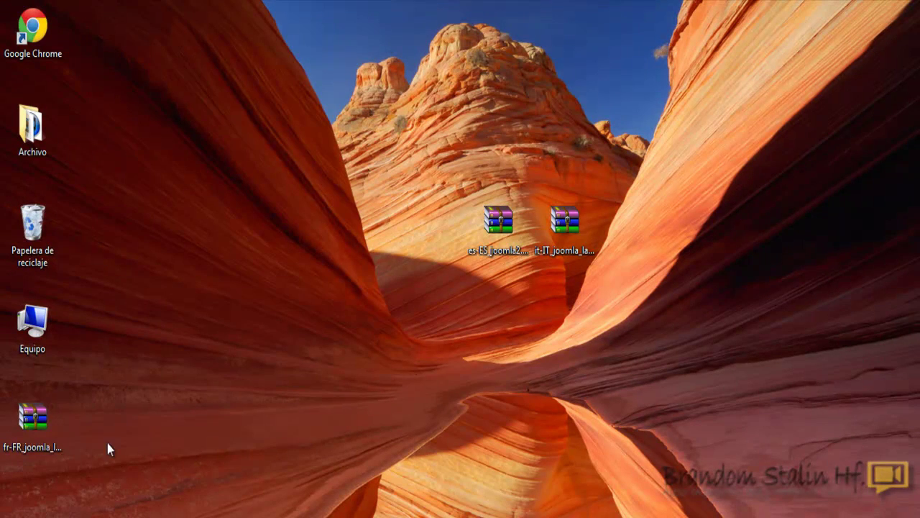
{"action": "left_click_drag", "start_coordinate": [62, 435], "coordinate": [663, 239]}
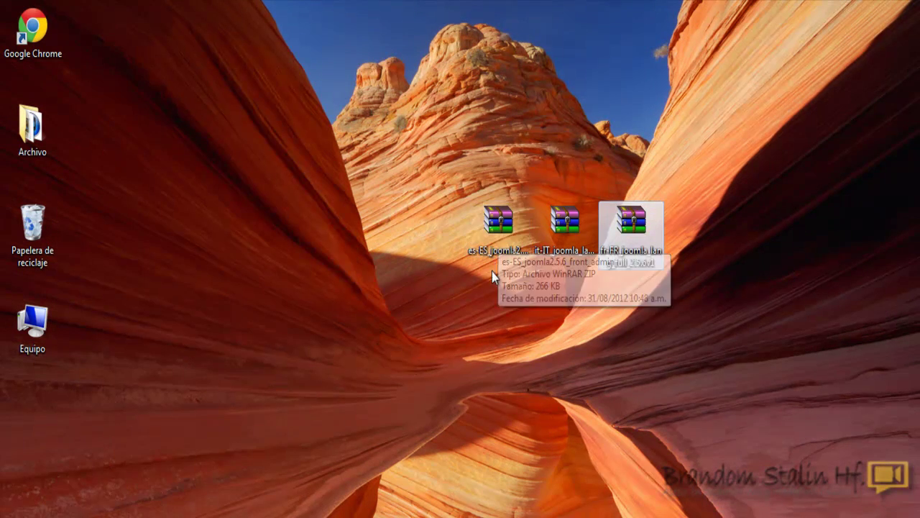
{"action": "left_click", "coordinate": [505, 225]}
{"action": "left_click_drag", "start_coordinate": [505, 224], "coordinate": [372, 224]}
{"action": "left_click_drag", "start_coordinate": [568, 225], "coordinate": [440, 230]}
{"action": "left_click_drag", "start_coordinate": [622, 233], "coordinate": [489, 230]}
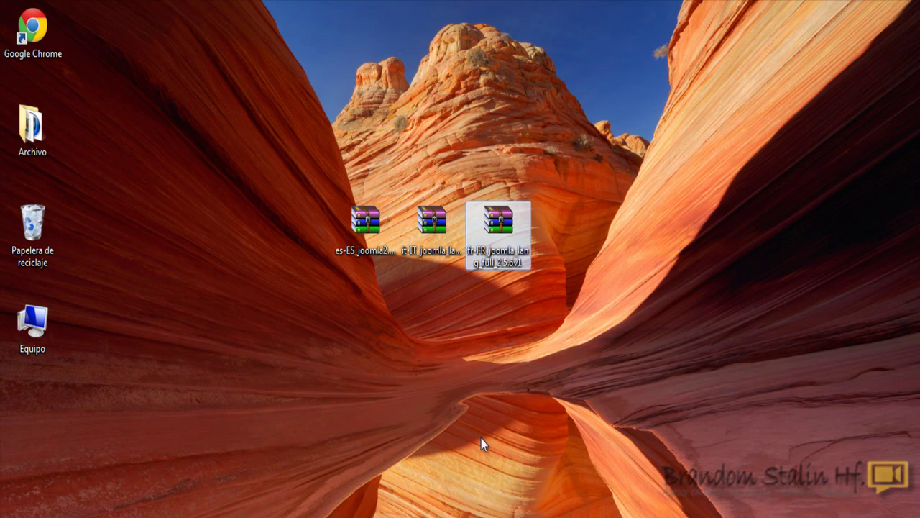
- Switch back to the browser's Joomla administration and open the Control Panel
{"action": "key", "text": "alt+Tab"}
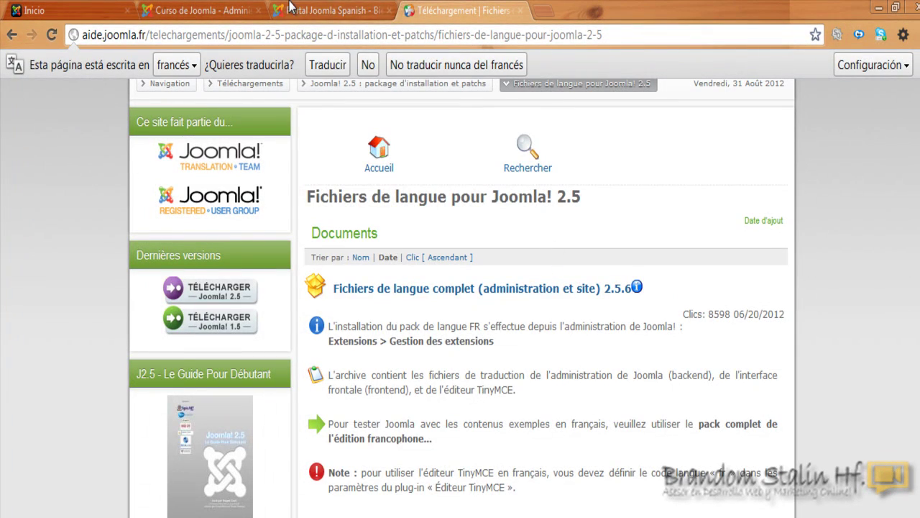
{"action": "left_click", "coordinate": [298, 9]}
{"action": "left_click", "coordinate": [221, 9]}
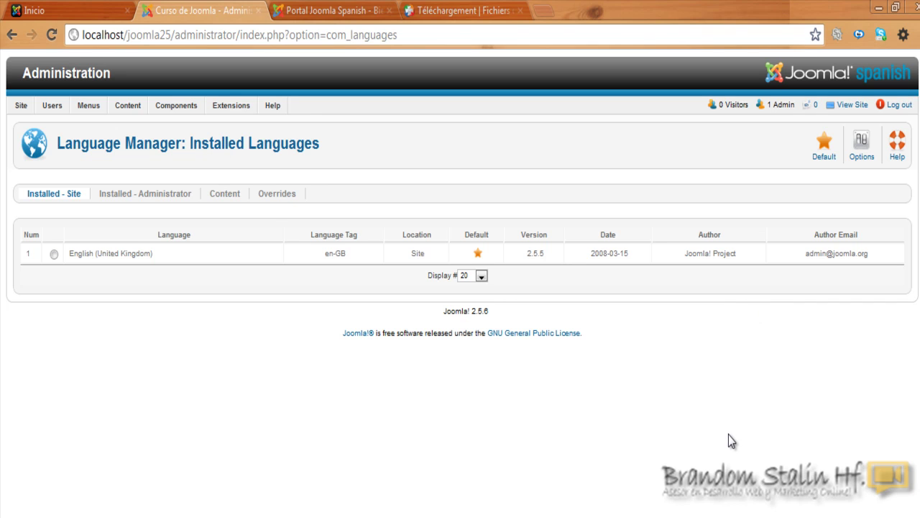
{"action": "mouse_move", "coordinate": [20, 104]}
{"action": "left_click", "coordinate": [26, 123]}
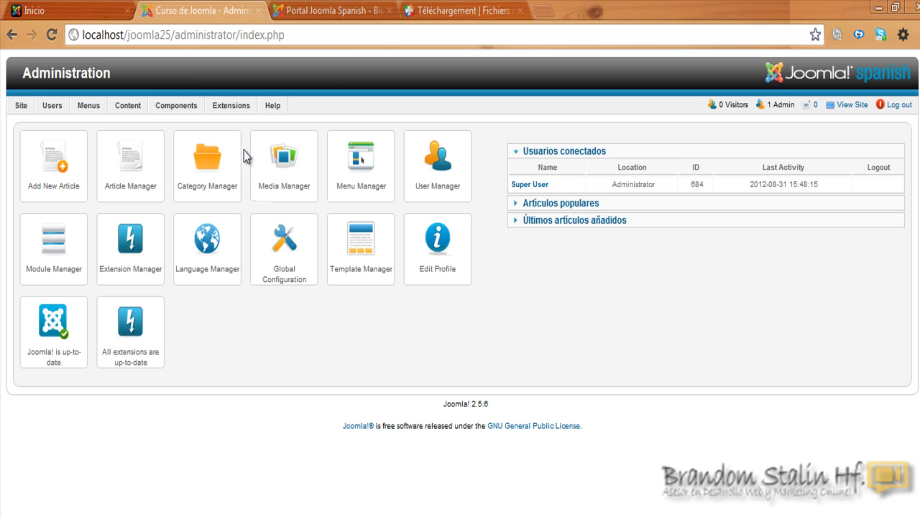
- Open the Extension Manager and upload and install the es-ES_joomla2.5.6_front_admin package from the desktop
{"action": "mouse_move", "coordinate": [264, 115]}
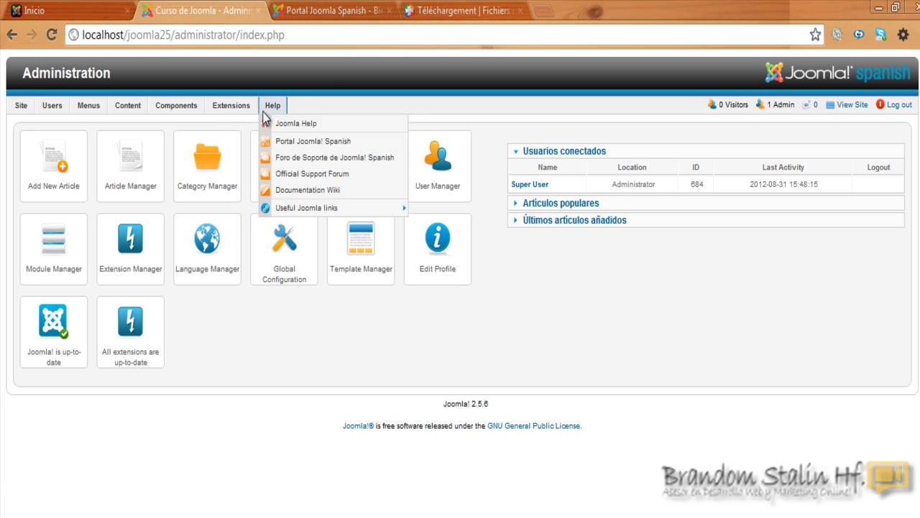
{"action": "mouse_move", "coordinate": [229, 107]}
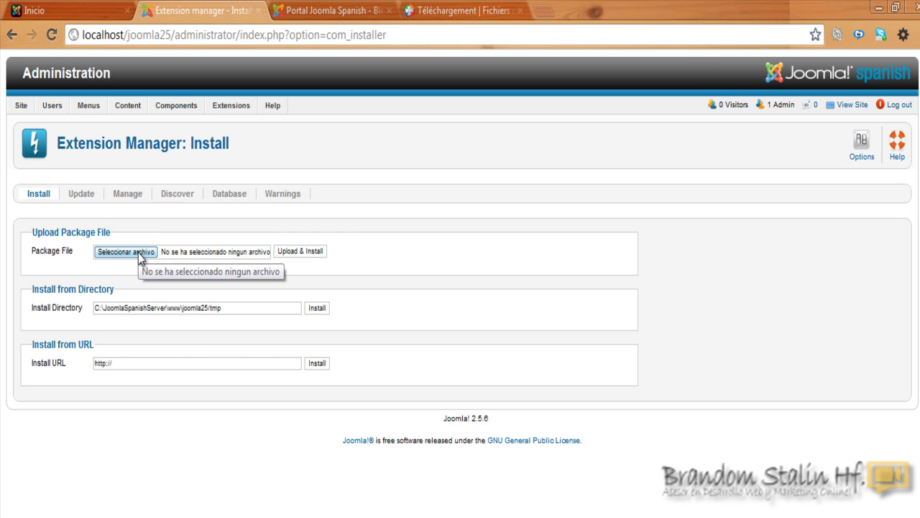
{"action": "left_click", "coordinate": [125, 252]}
{"action": "left_click", "coordinate": [229, 169]}
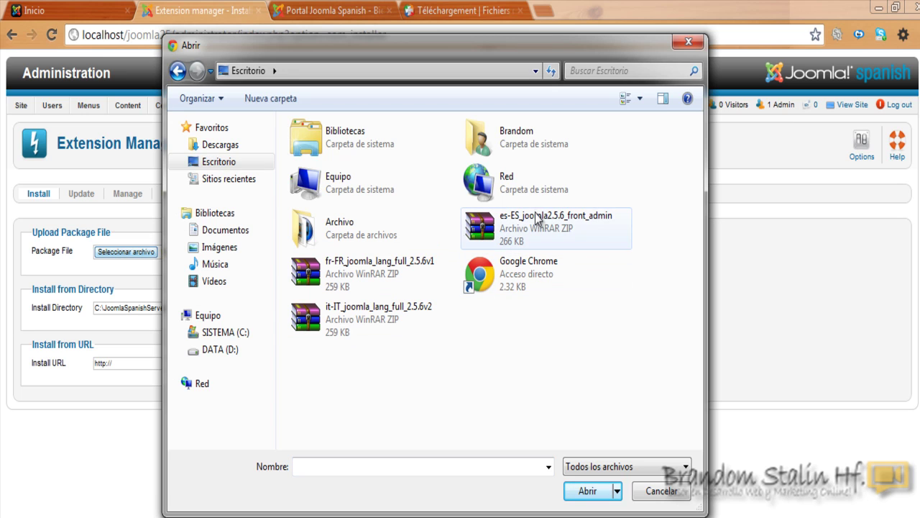
{"action": "left_click", "coordinate": [486, 232]}
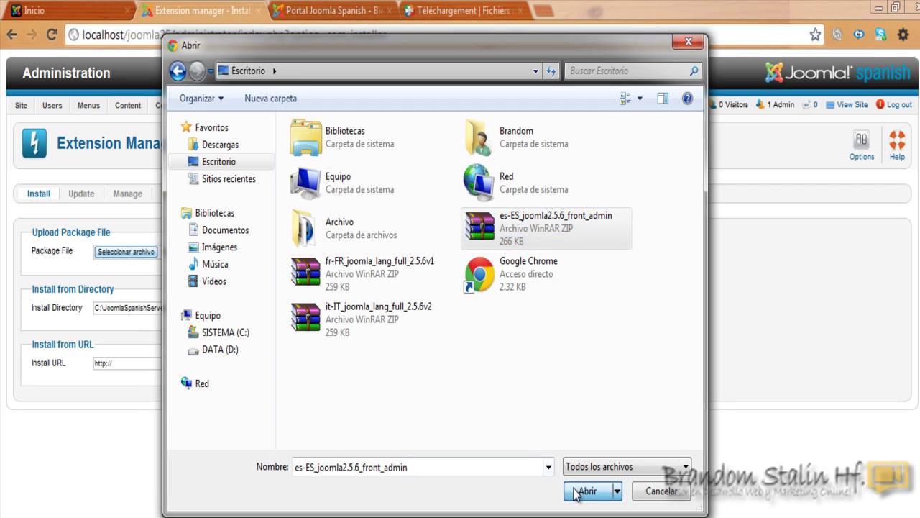
{"action": "left_click", "coordinate": [582, 492]}
{"action": "left_click", "coordinate": [286, 256]}
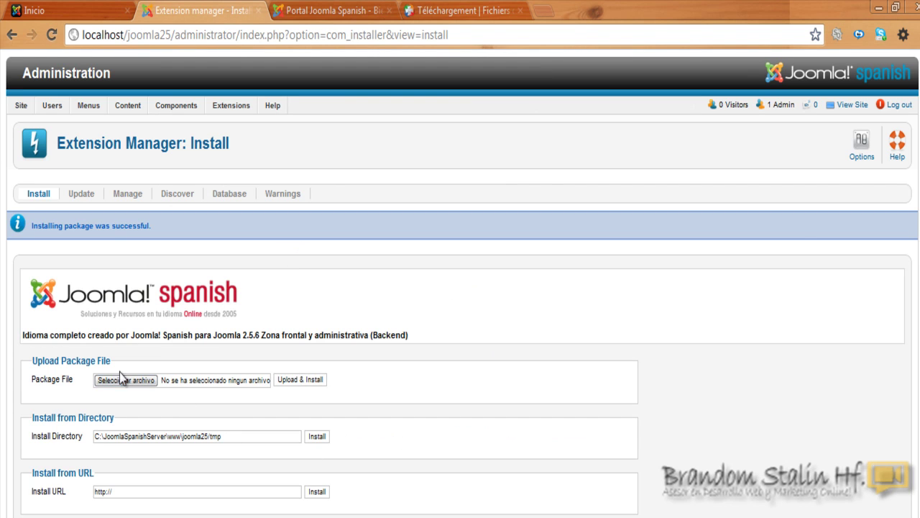
- Upload and install the French package fr-FR_joomla_lang_full_2.5.6v1.zip from the desktop
{"action": "left_click", "coordinate": [121, 377]}
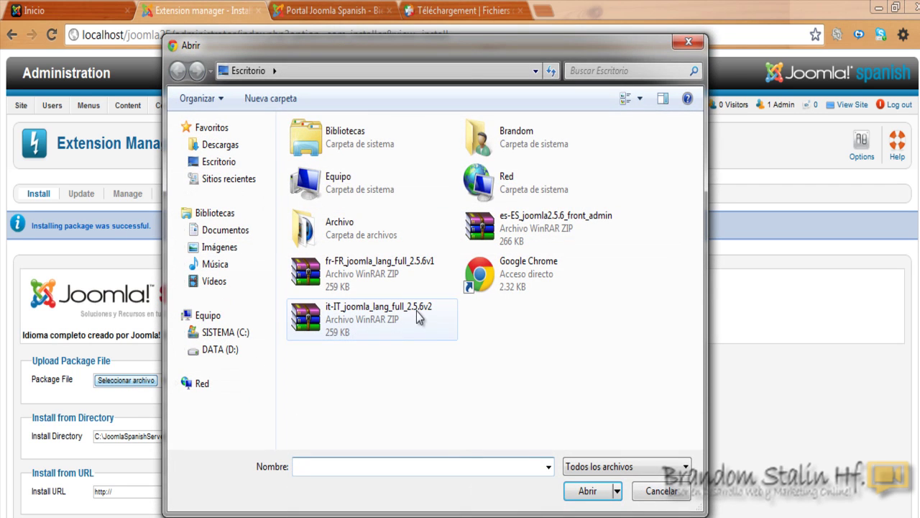
{"action": "left_click", "coordinate": [310, 273]}
{"action": "left_click", "coordinate": [575, 492]}
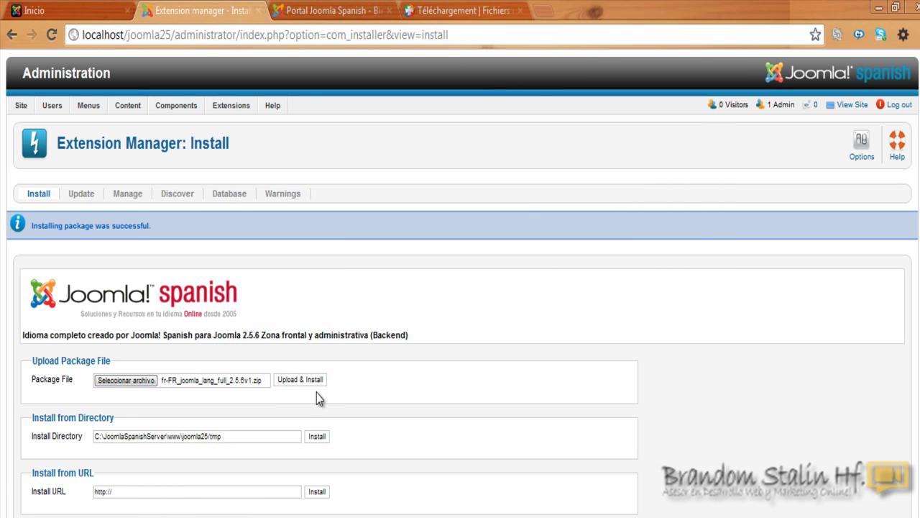
{"action": "left_click", "coordinate": [302, 386]}
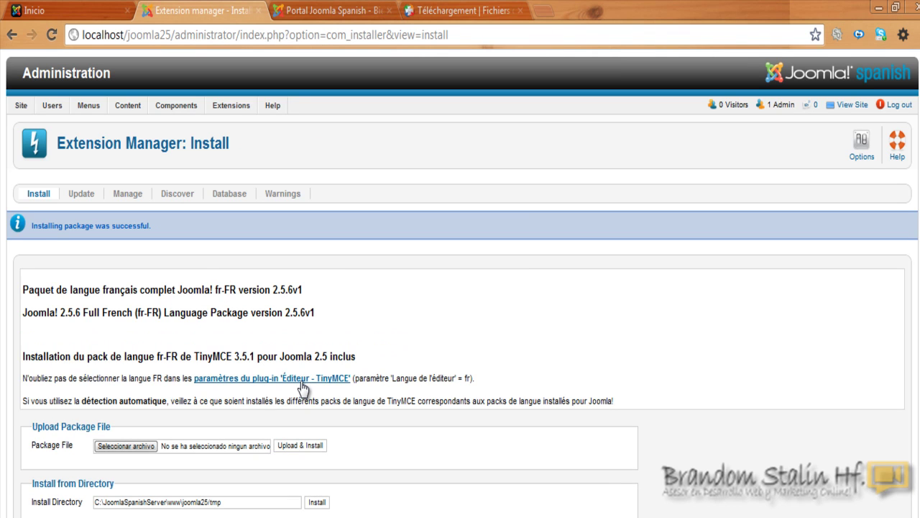
- Upload and install the Italian package it-IT_joomla_lang_full_2.5.6v2.zip from the desktop
{"action": "scroll", "coordinate": [910, 364], "scroll_direction": "down", "scroll_amount": 1}
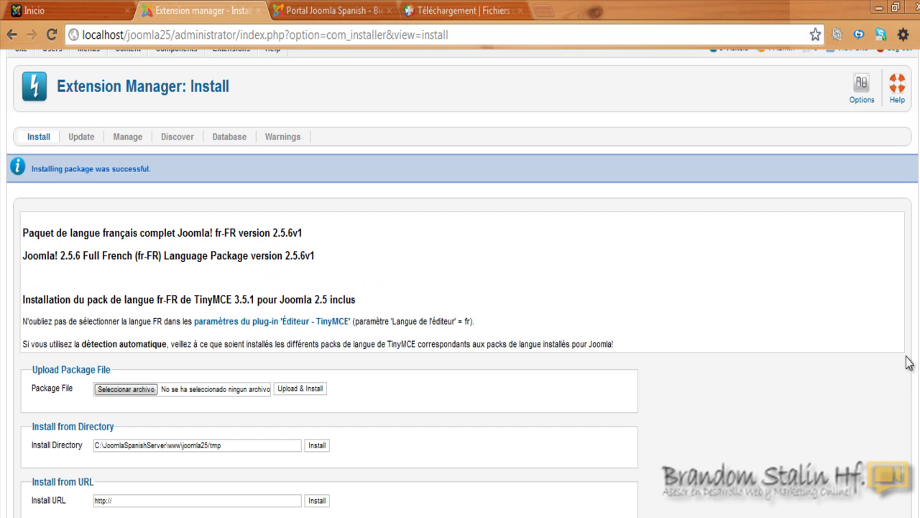
{"action": "left_click", "coordinate": [133, 387]}
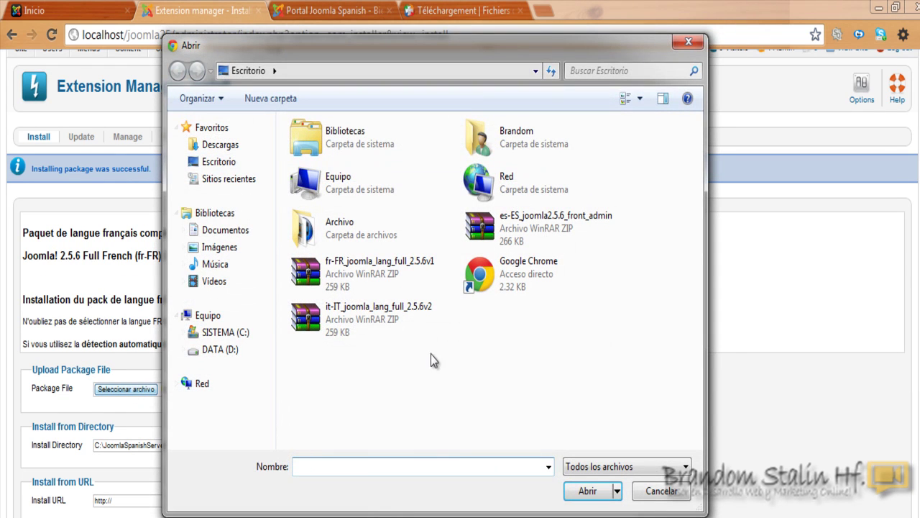
{"action": "left_click", "coordinate": [348, 321]}
{"action": "left_click", "coordinate": [579, 490]}
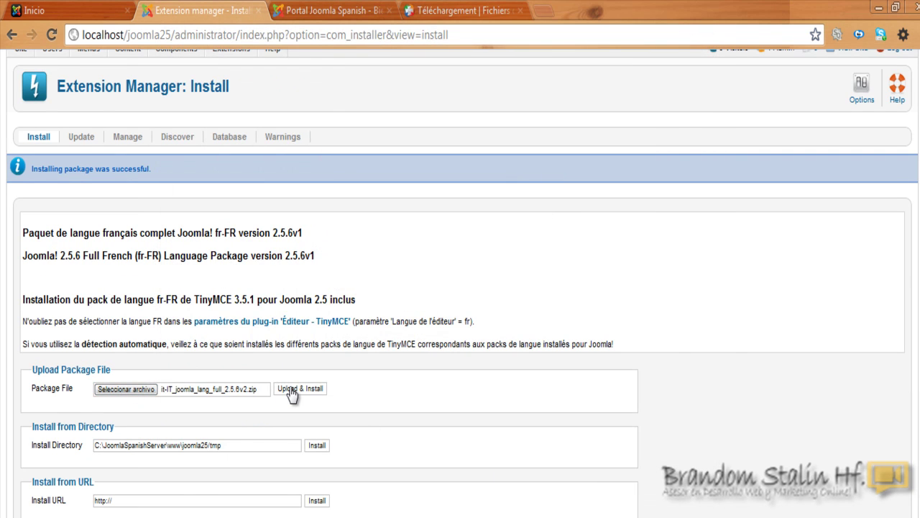
{"action": "left_click", "coordinate": [292, 393]}
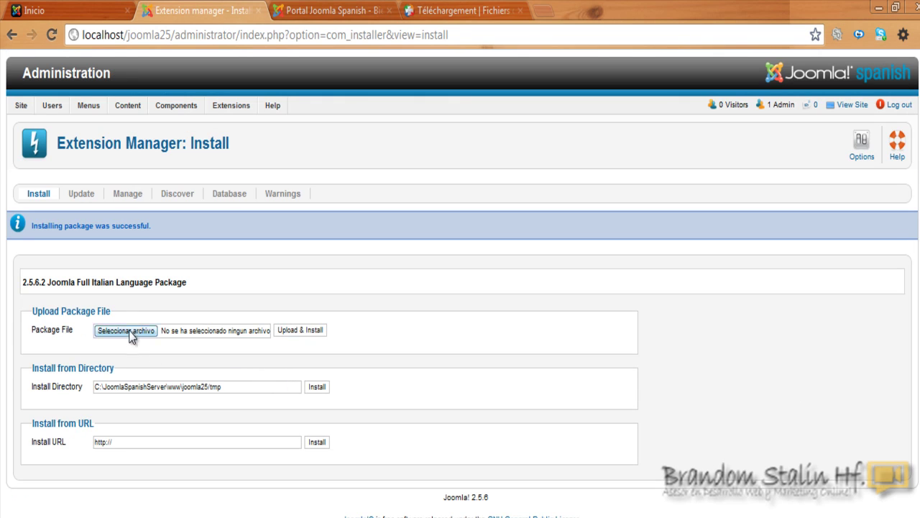
- Open the Language Manager and make Italian (IT) the default language for the site
{"action": "mouse_move", "coordinate": [232, 110]}
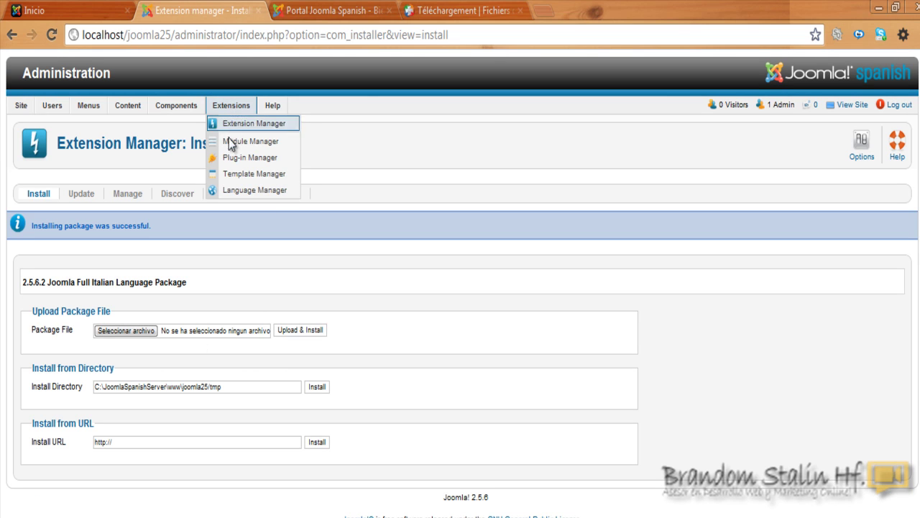
{"action": "left_click", "coordinate": [256, 191]}
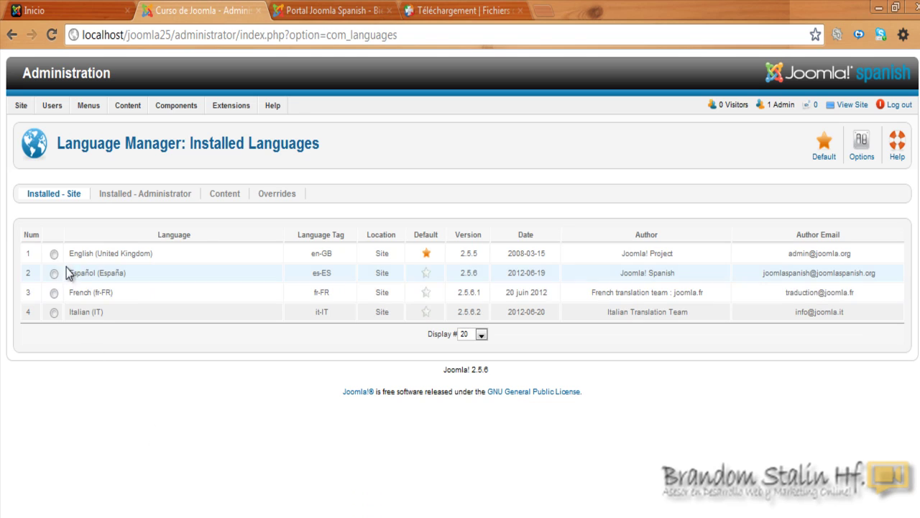
{"action": "left_click", "coordinate": [58, 195]}
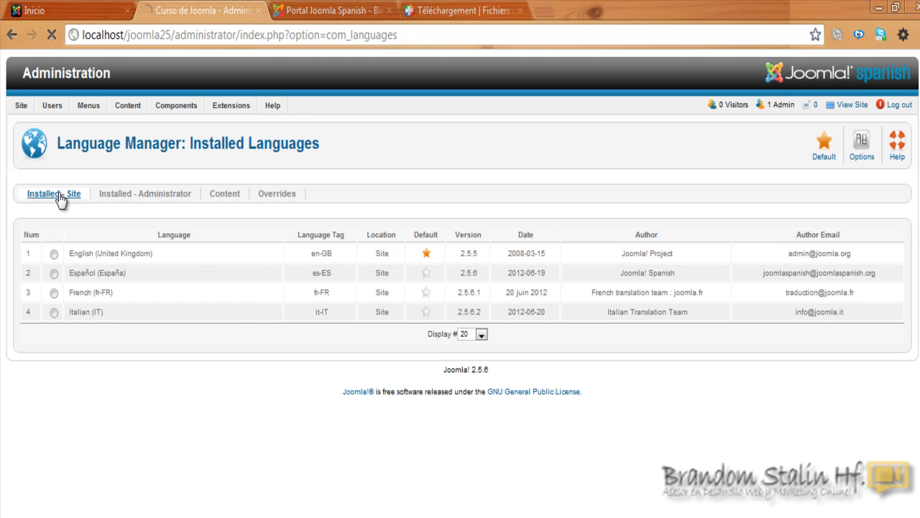
{"action": "left_click", "coordinate": [54, 312]}
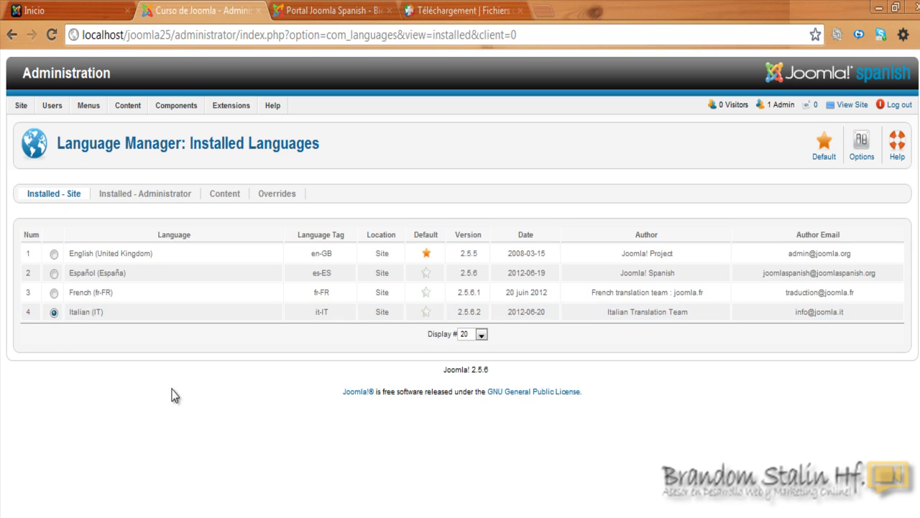
{"action": "left_click", "coordinate": [824, 150]}
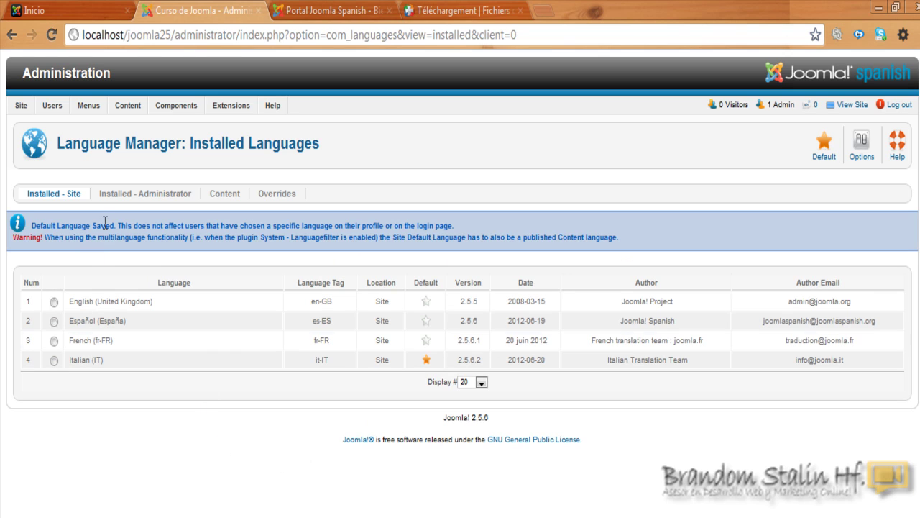
- Reload the public home page to check its interface language, and return to the administration
{"action": "left_click", "coordinate": [81, 9]}
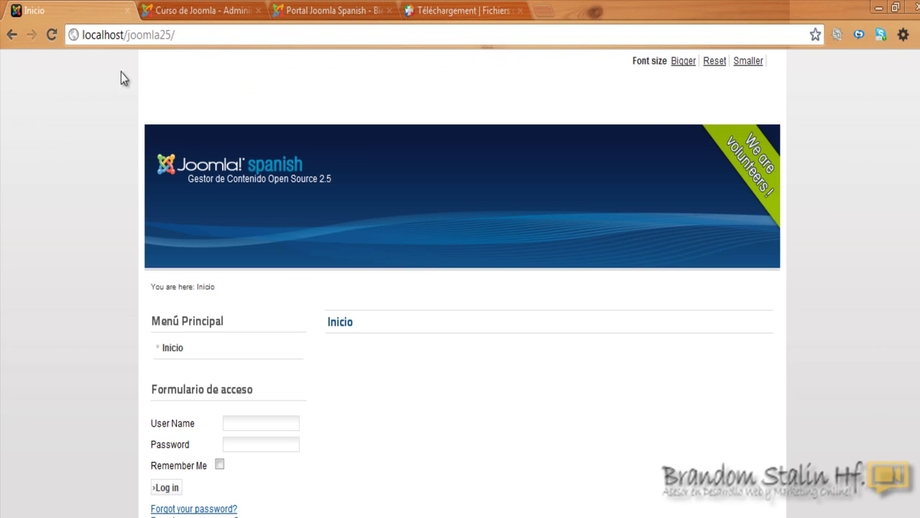
{"action": "left_click", "coordinate": [52, 35]}
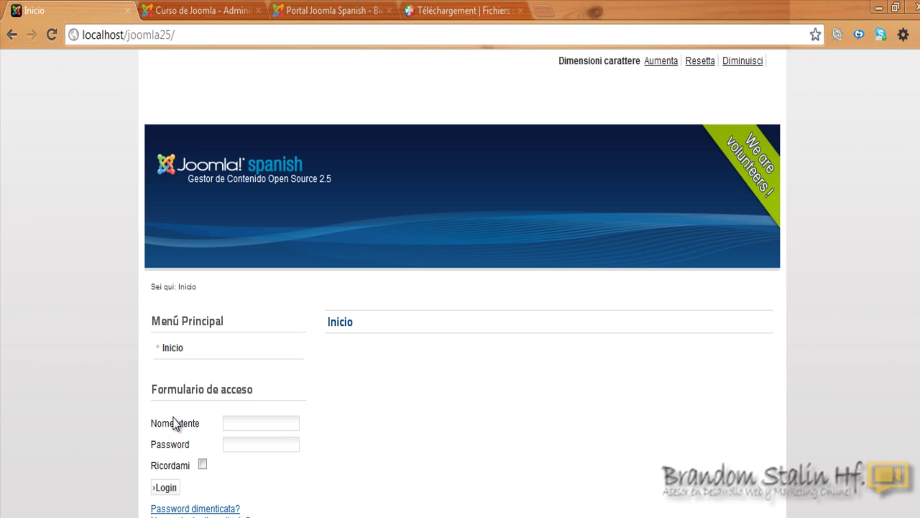
{"action": "left_click", "coordinate": [186, 6]}
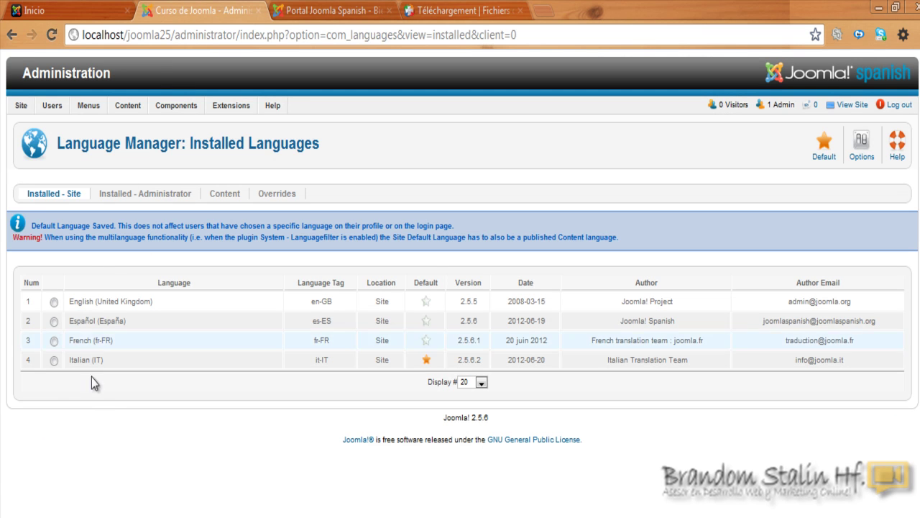
- Make French (fr-FR) the default site language and check it on the reloaded public home page
{"action": "left_click", "coordinate": [54, 341]}
{"action": "left_click", "coordinate": [824, 148]}
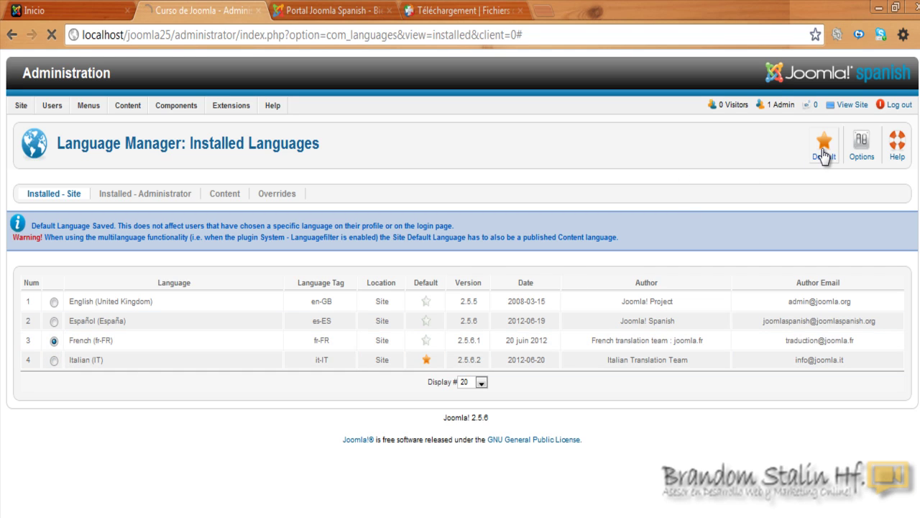
{"action": "left_click", "coordinate": [64, 6]}
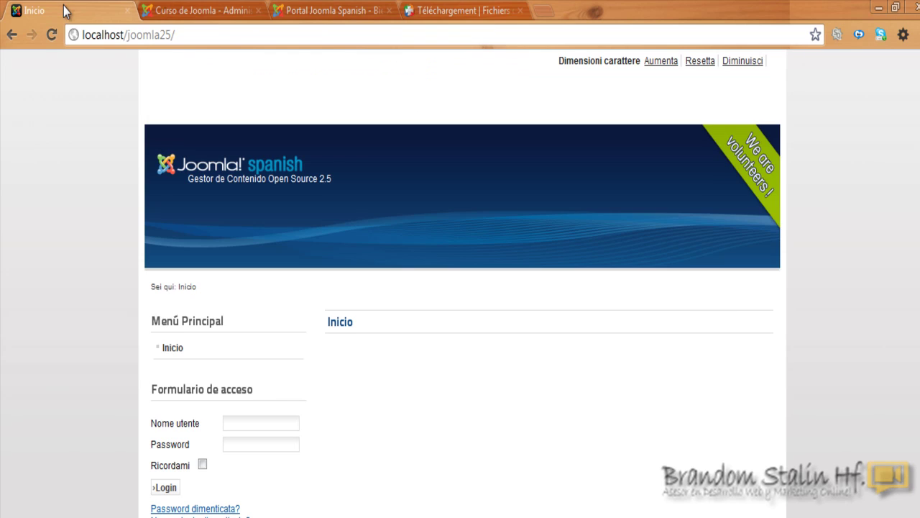
{"action": "left_click", "coordinate": [52, 35]}
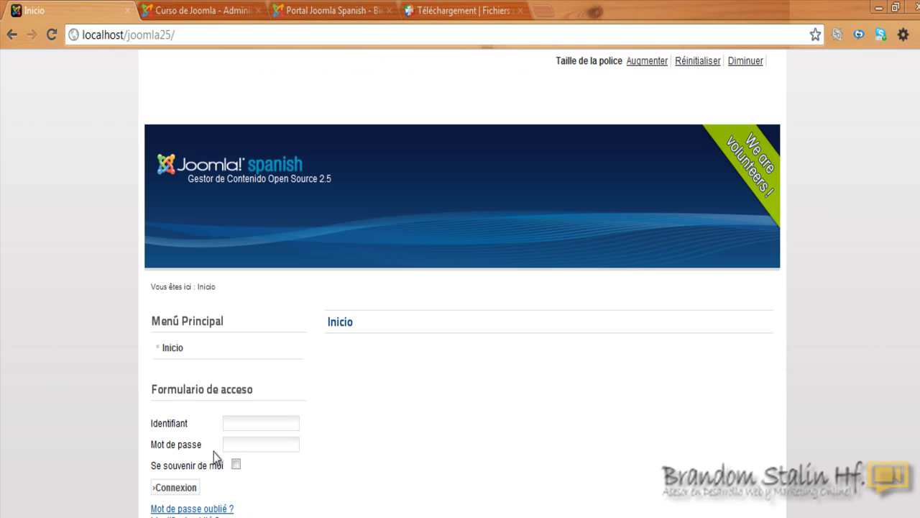
{"action": "left_click", "coordinate": [181, 10]}
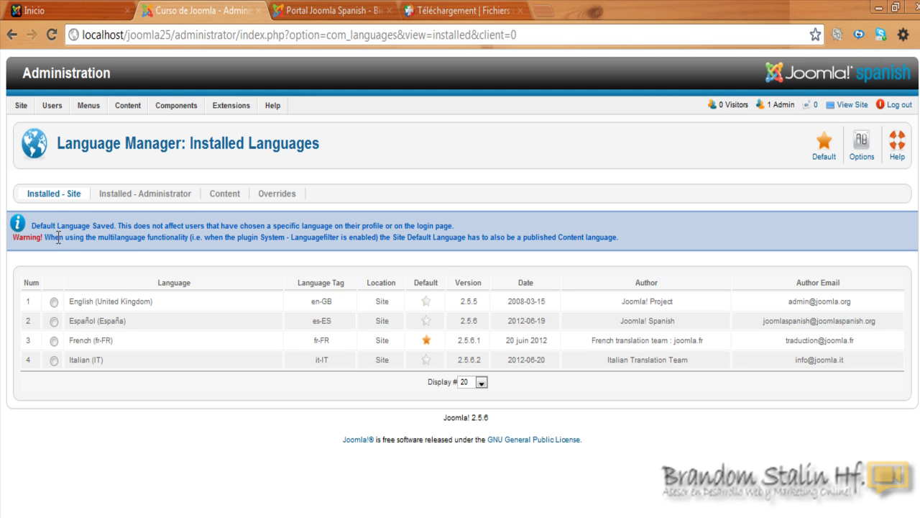
- Try out French (fr-FR) and Italian (IT) in turn as the default language of the administrator area
{"action": "left_click", "coordinate": [155, 195]}
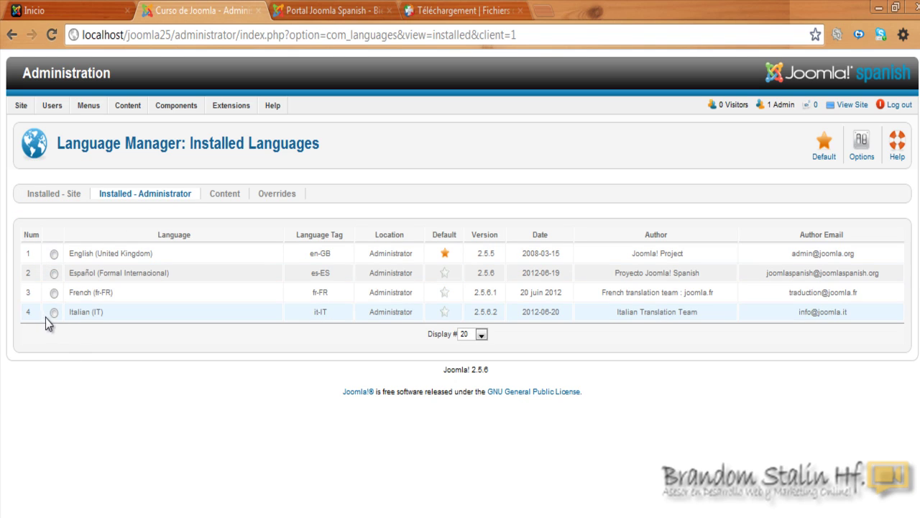
{"action": "left_click", "coordinate": [54, 292]}
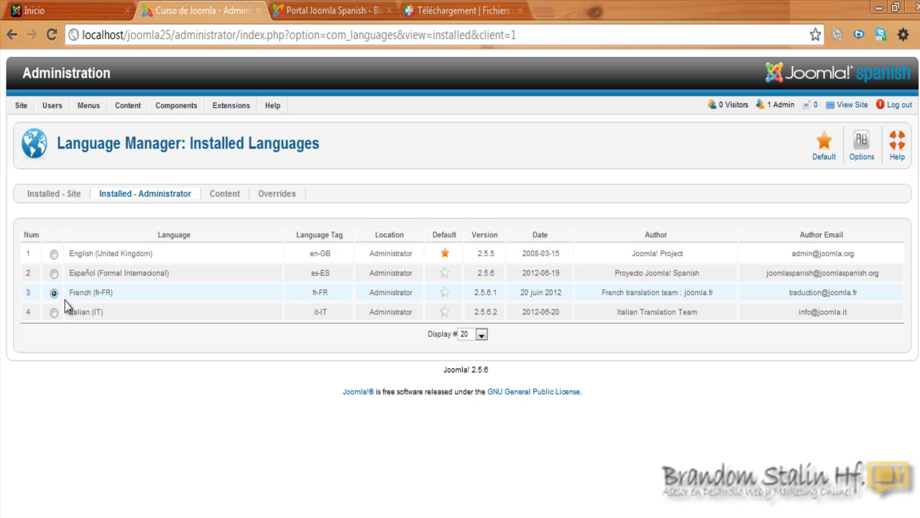
{"action": "left_click", "coordinate": [825, 143]}
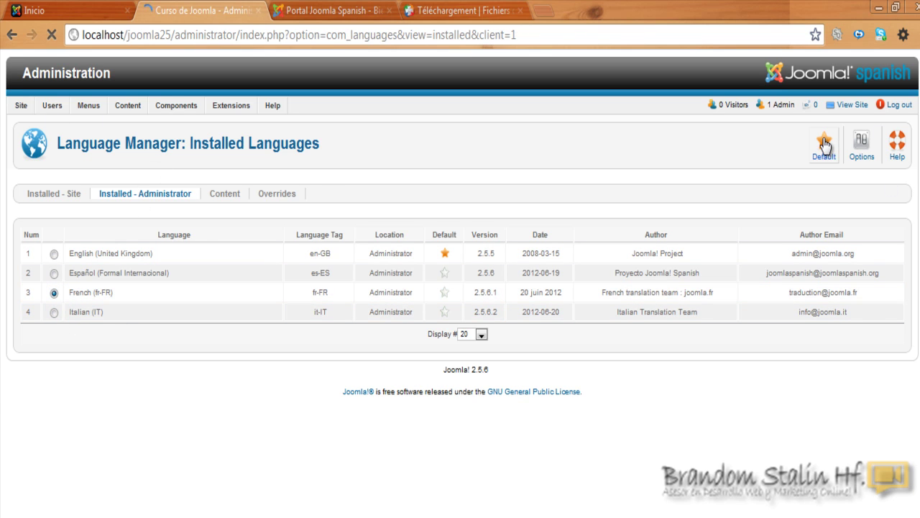
{"action": "mouse_move", "coordinate": [213, 112]}
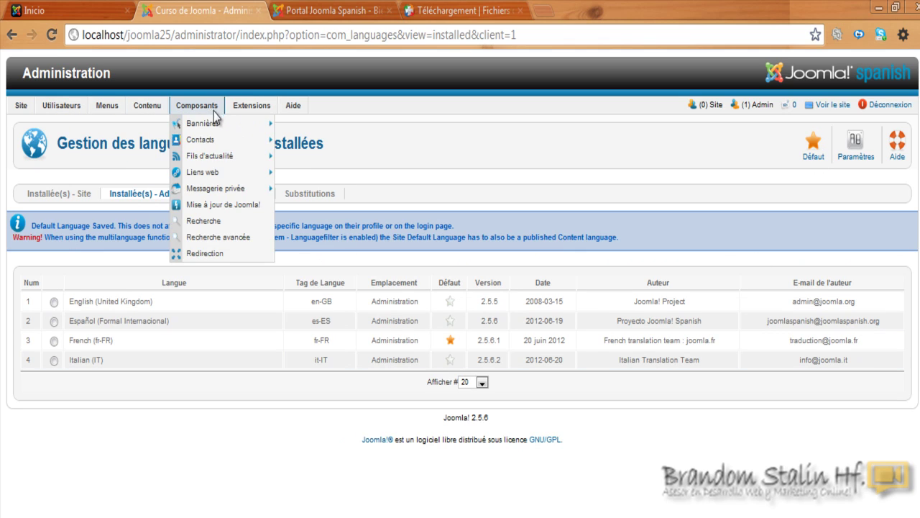
{"action": "left_click", "coordinate": [54, 360]}
{"action": "left_click", "coordinate": [815, 151]}
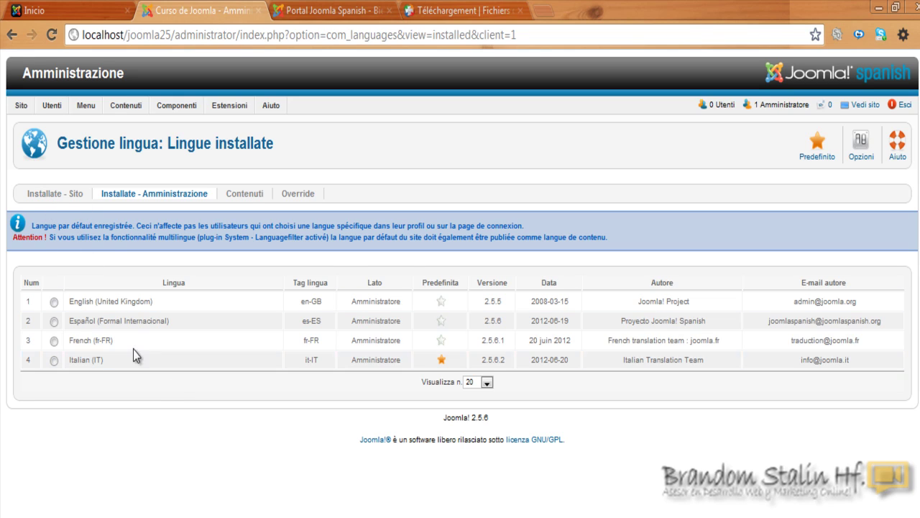
- Make Español (España) the default language in the installed site languages
{"action": "left_click", "coordinate": [53, 193]}
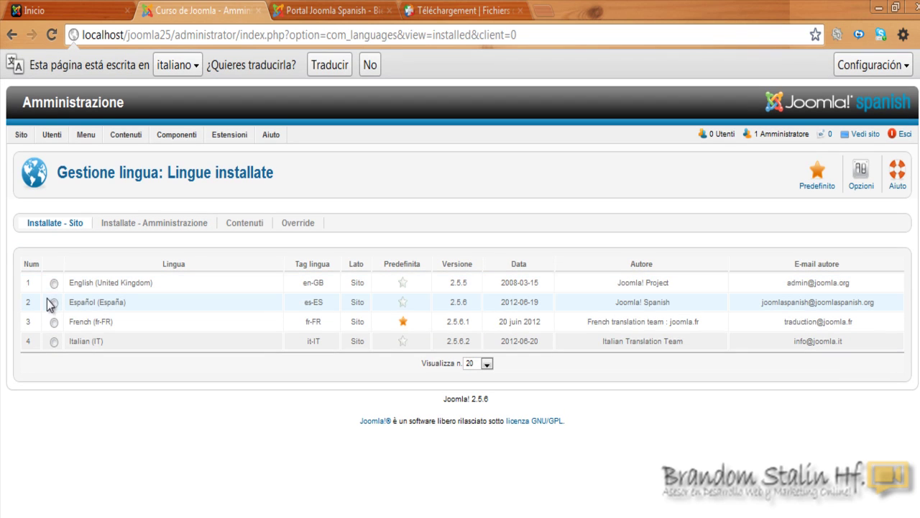
{"action": "left_click", "coordinate": [54, 303]}
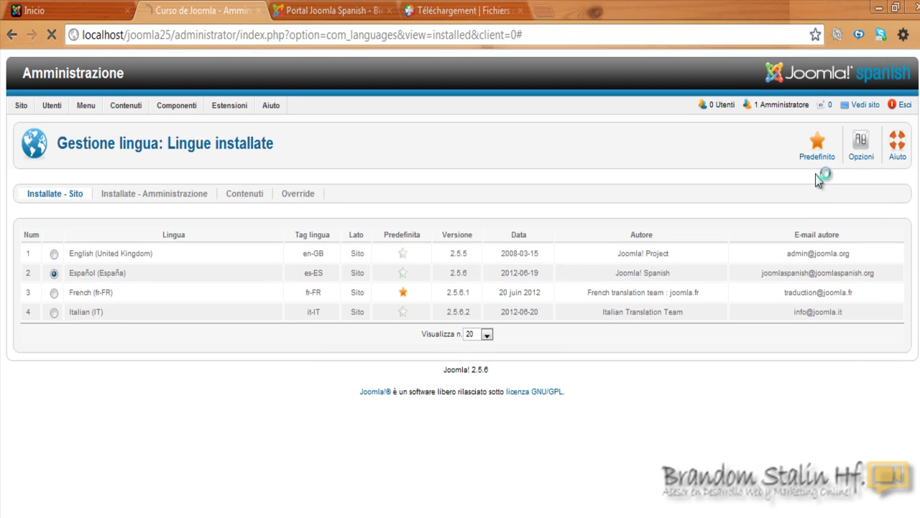
{"action": "left_click", "coordinate": [817, 176]}
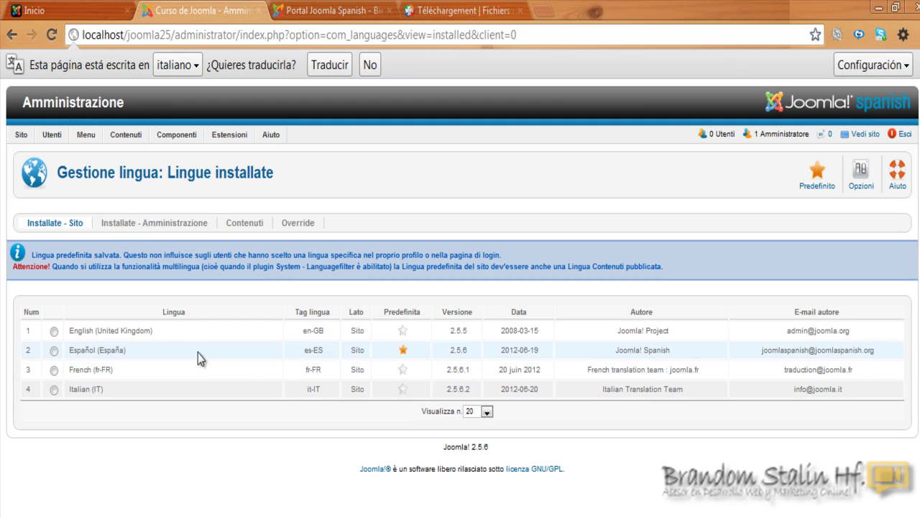
- Make Español (Formal Internacional) the default language in the installed administrator languages
{"action": "left_click", "coordinate": [154, 227]}
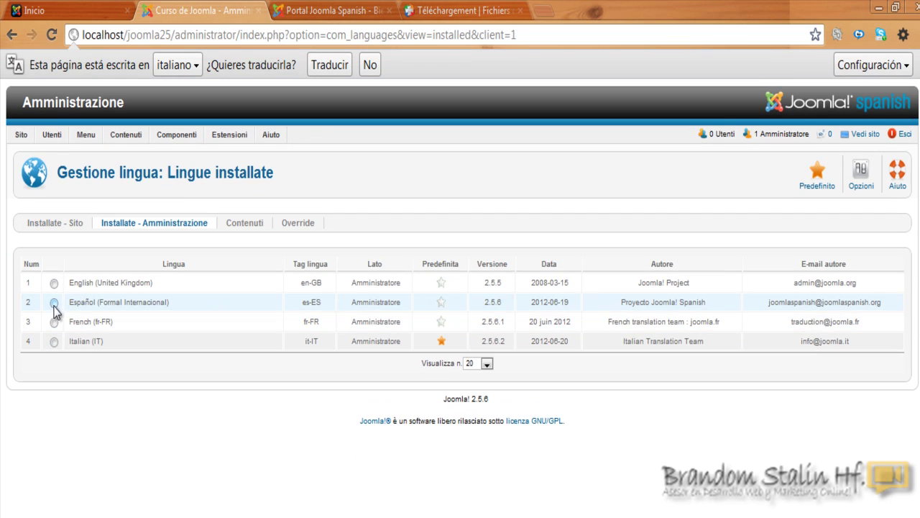
{"action": "left_click", "coordinate": [54, 302]}
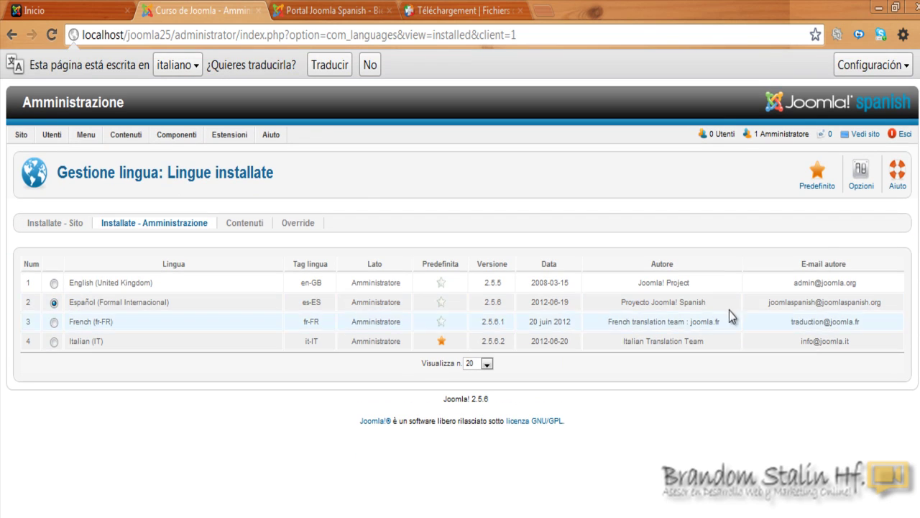
{"action": "left_click", "coordinate": [818, 175]}
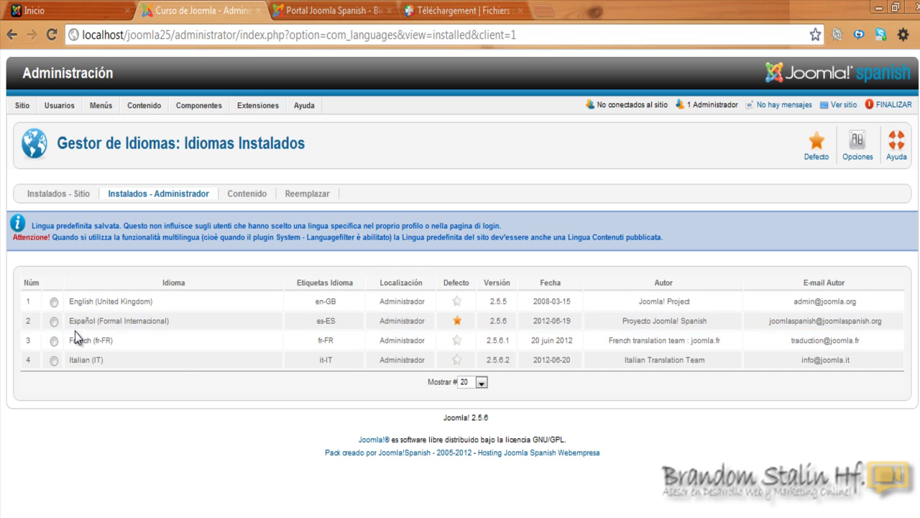
- Open the Extension Manager's list for managing installed extensions and clear the Idioma type filter
{"action": "mouse_move", "coordinate": [275, 99]}
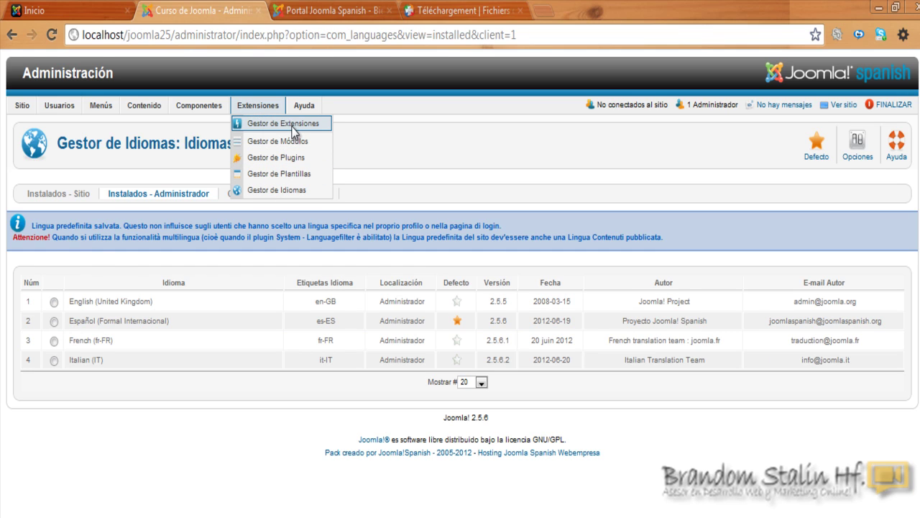
{"action": "left_click", "coordinate": [292, 127]}
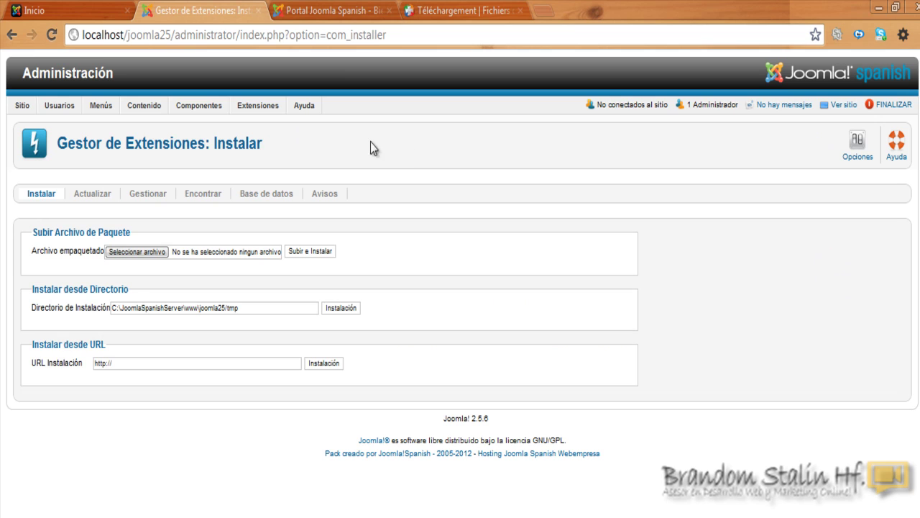
{"action": "left_click", "coordinate": [145, 194]}
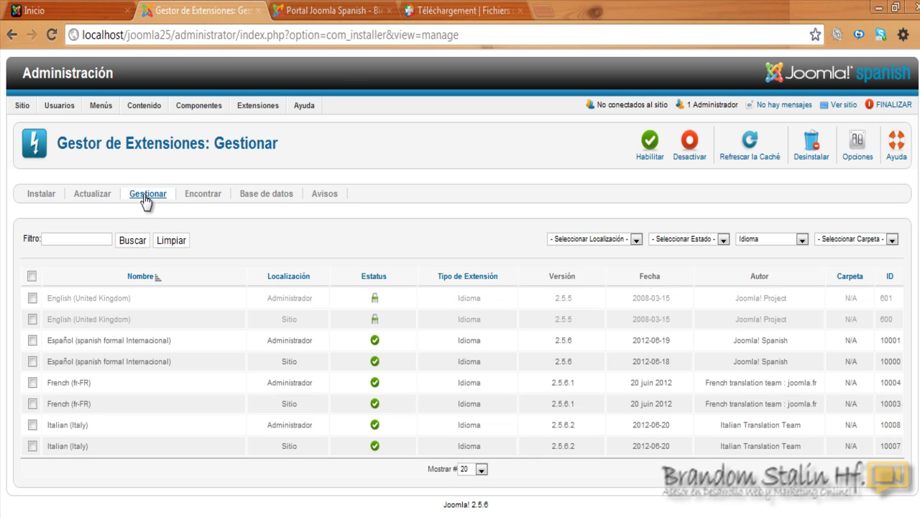
{"action": "left_click", "coordinate": [802, 239]}
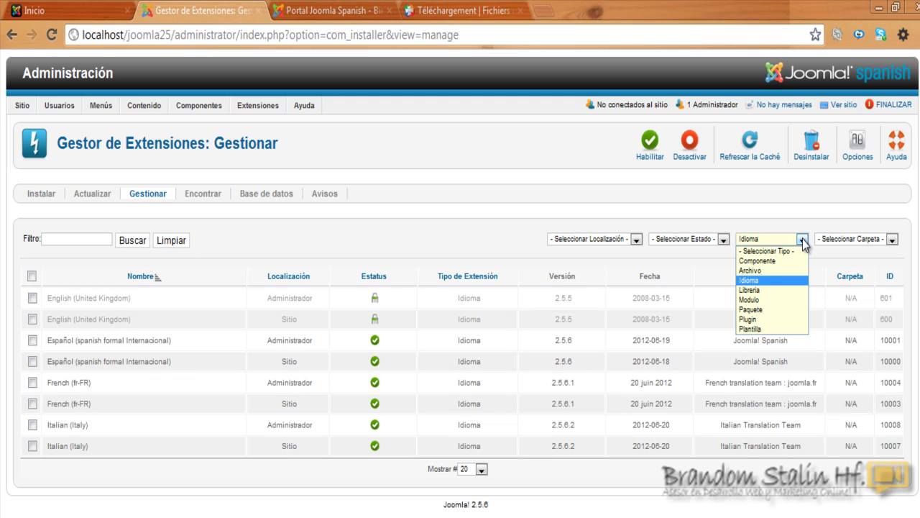
{"action": "left_click", "coordinate": [768, 251]}
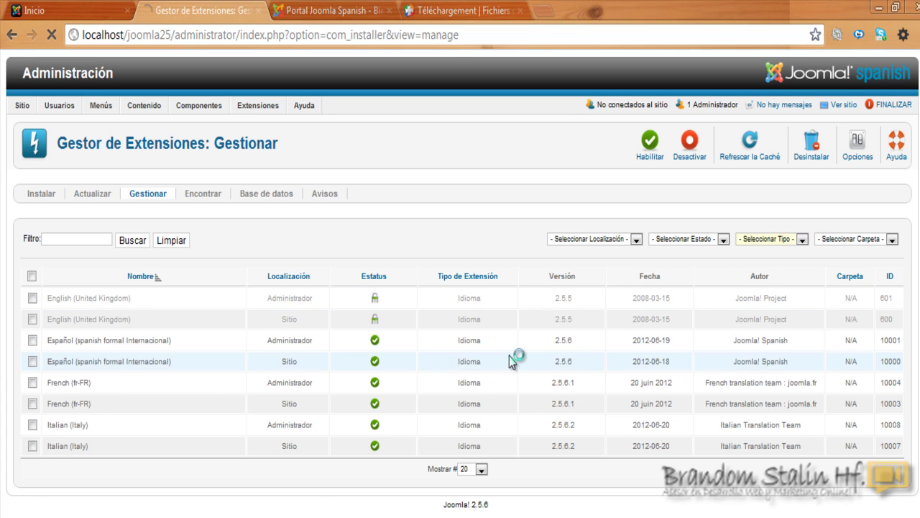
- Look through the unfiltered extensions list and filter it by the extension type Idioma
{"action": "scroll", "coordinate": [460, 288], "scroll_direction": "down", "scroll_amount": 5}
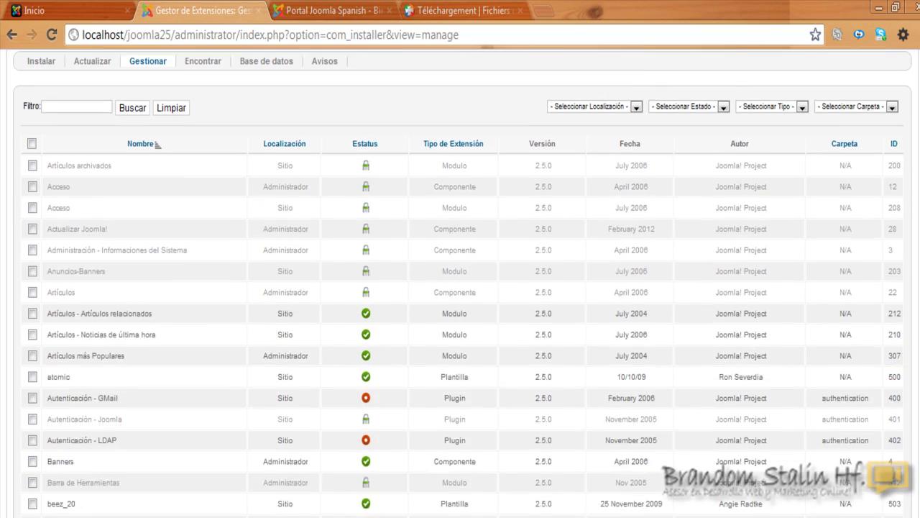
{"action": "scroll", "coordinate": [460, 288], "scroll_direction": "up", "scroll_amount": 5}
{"action": "scroll", "coordinate": [460, 288], "scroll_direction": "down", "scroll_amount": 3}
{"action": "scroll", "coordinate": [460, 288], "scroll_direction": "up", "scroll_amount": 3}
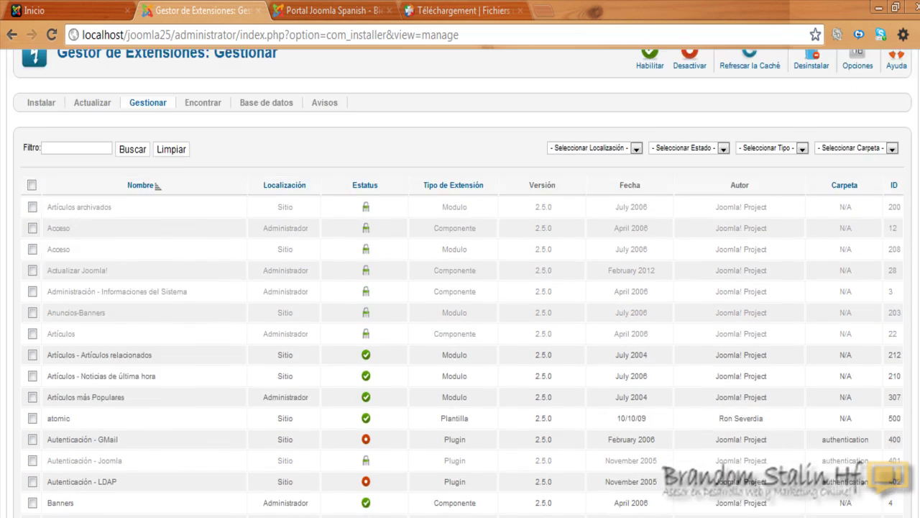
{"action": "left_click", "coordinate": [799, 240]}
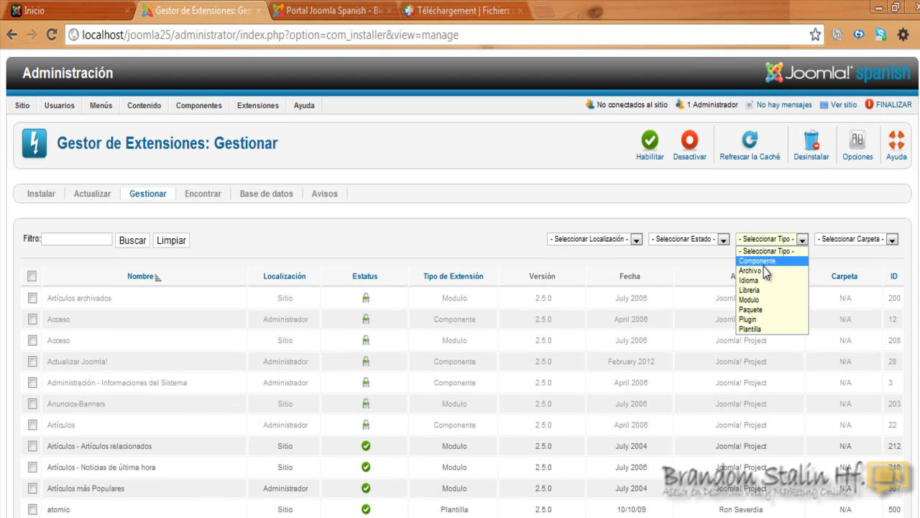
{"action": "left_click", "coordinate": [757, 282]}
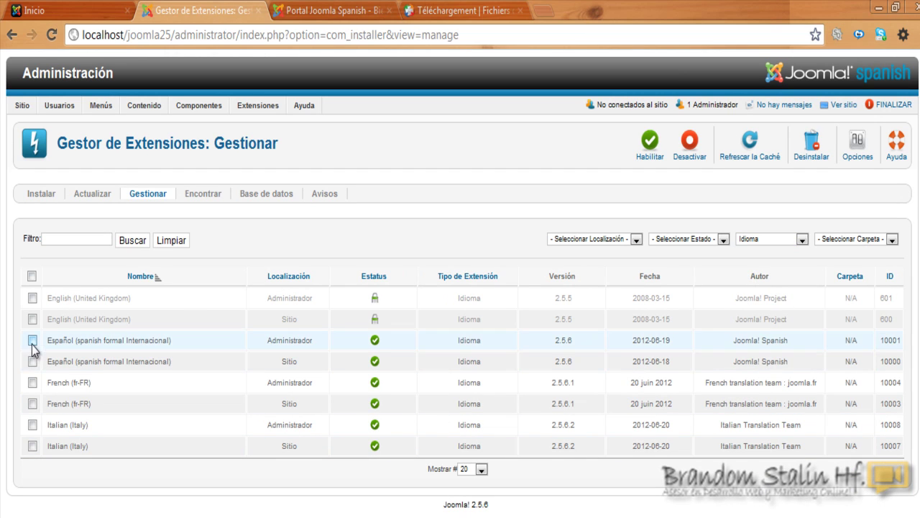
- Uninstall the French (fr-FR) and Italian (Italy) language extensions for both the administrator and the site
{"action": "left_click", "coordinate": [32, 382]}
{"action": "left_click", "coordinate": [32, 404]}
{"action": "left_click", "coordinate": [32, 425]}
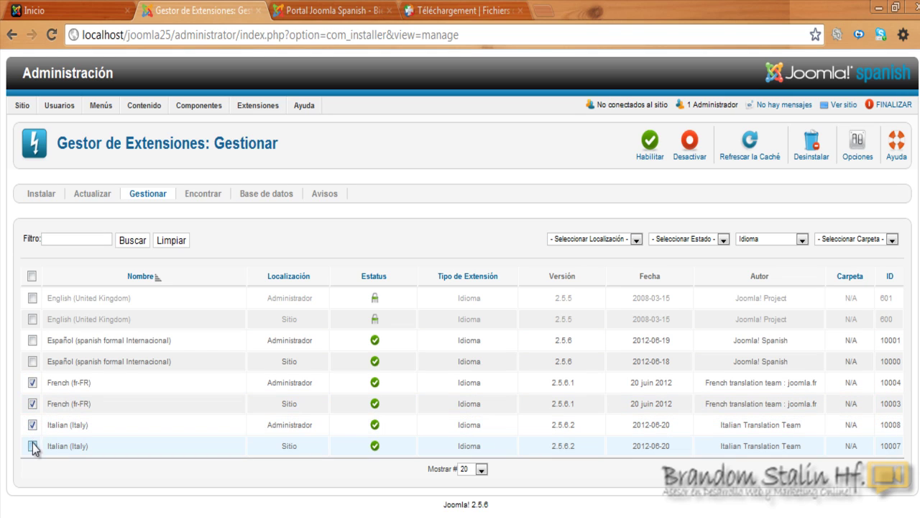
{"action": "left_click", "coordinate": [32, 446]}
{"action": "left_click", "coordinate": [812, 145]}
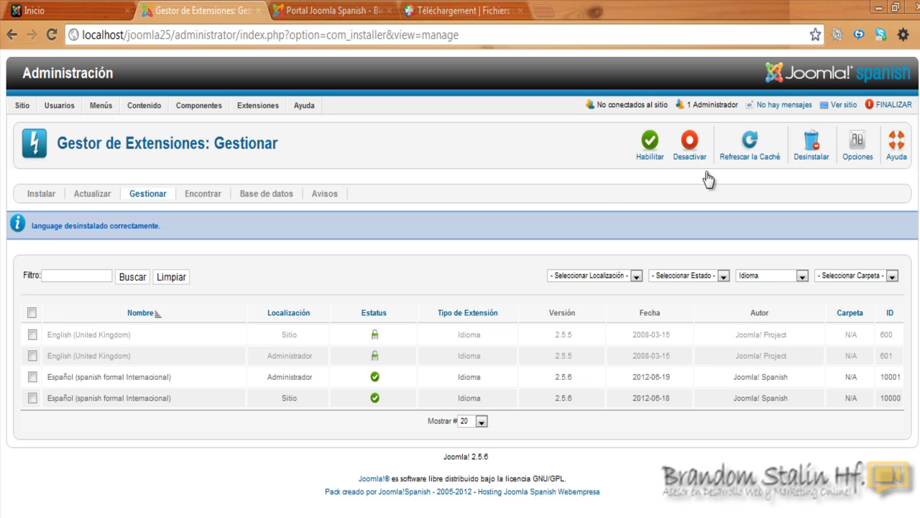
- Open the Language Manager and check the installed languages for both the site and the administrator
{"action": "mouse_move", "coordinate": [248, 100]}
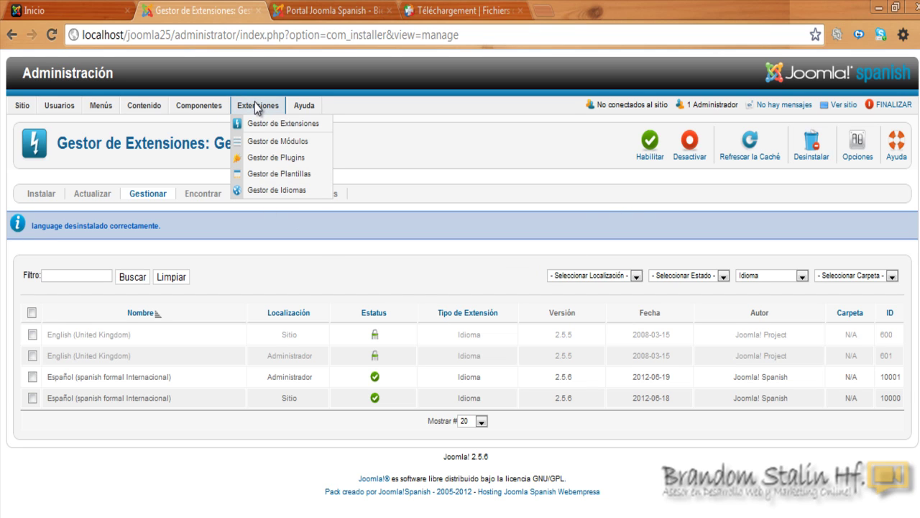
{"action": "left_click", "coordinate": [278, 190]}
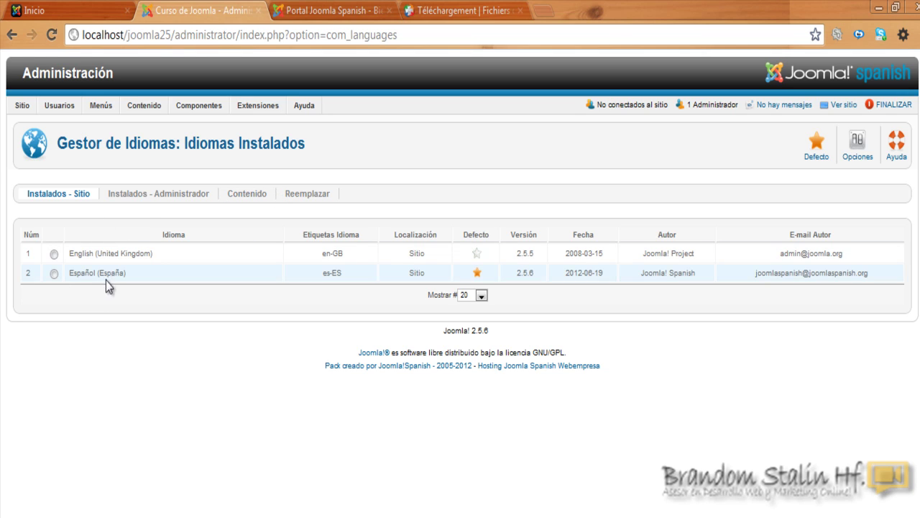
{"action": "left_click", "coordinate": [141, 195]}
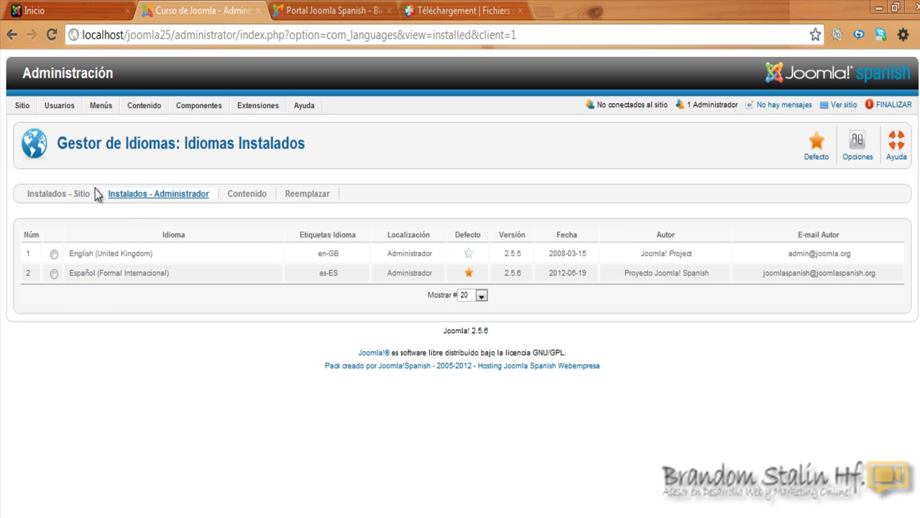
{"action": "left_click", "coordinate": [72, 194]}
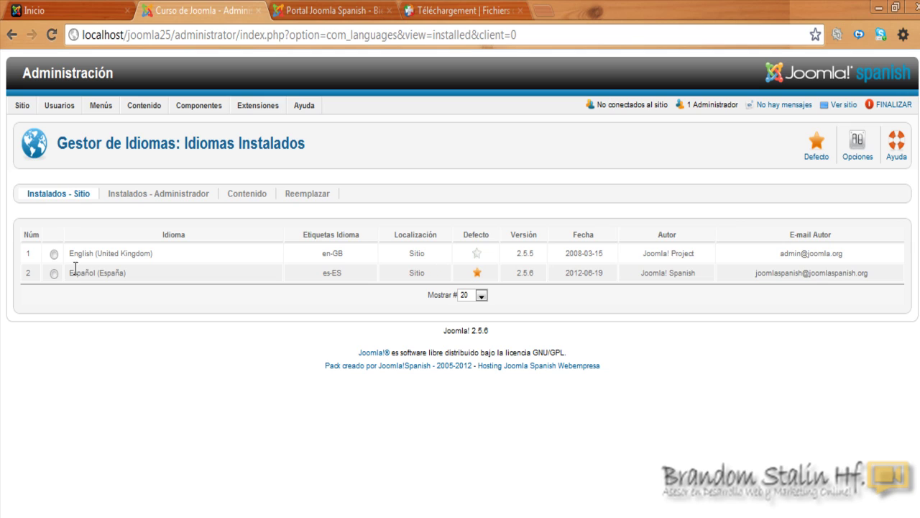
{"action": "left_click", "coordinate": [149, 195]}
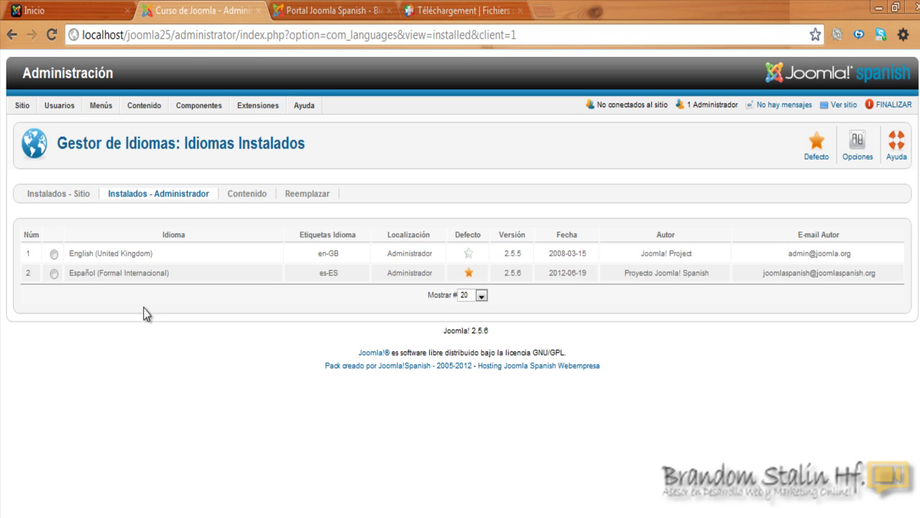